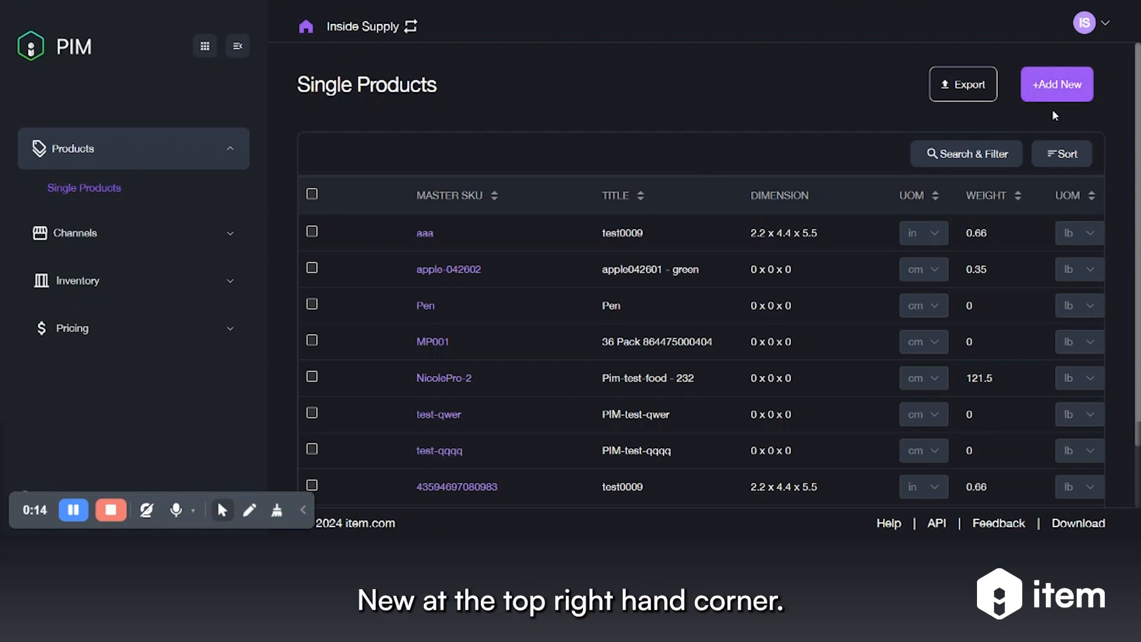
- Start a bulk product import from the Add New Item options
click(1073, 85)
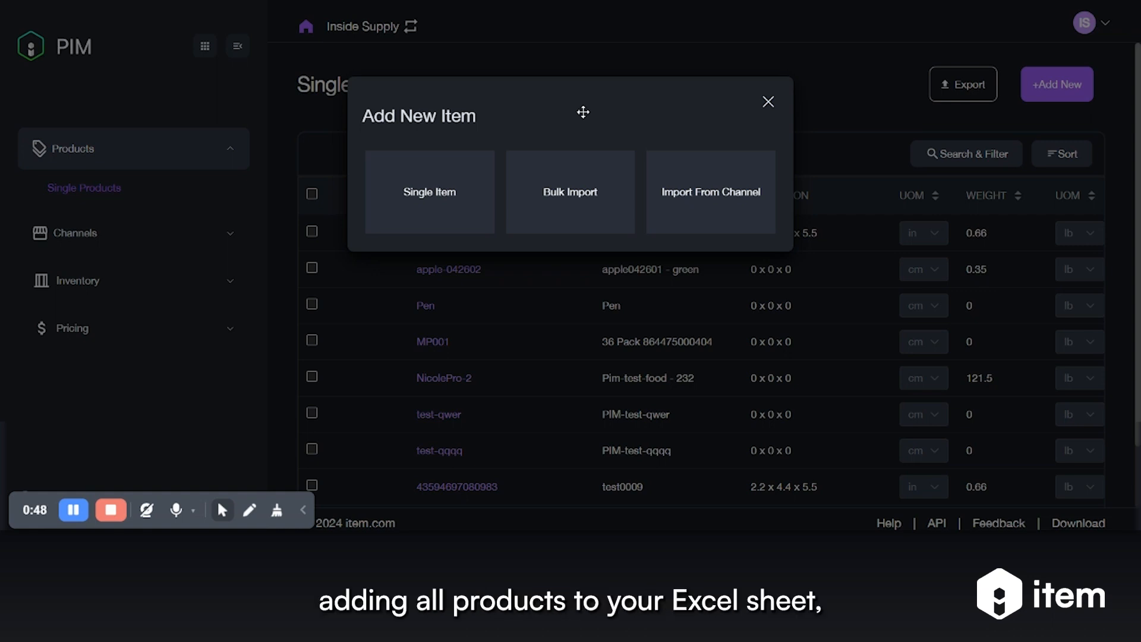
click(585, 193)
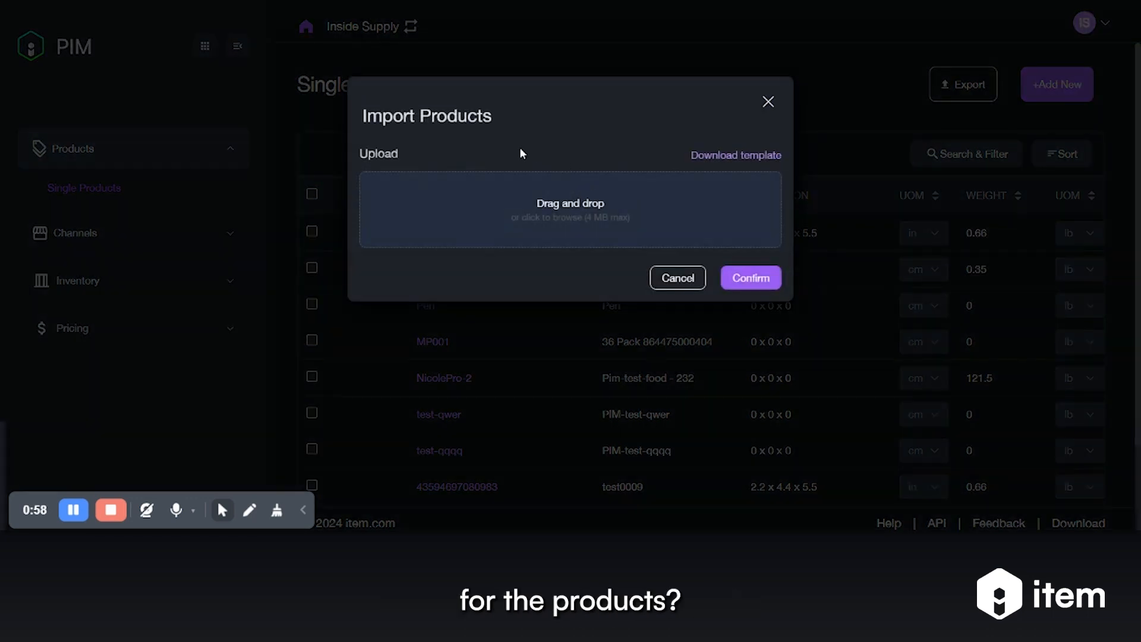
- Download the product import template as ImportDemo.csv and open it in Excel
click(725, 155)
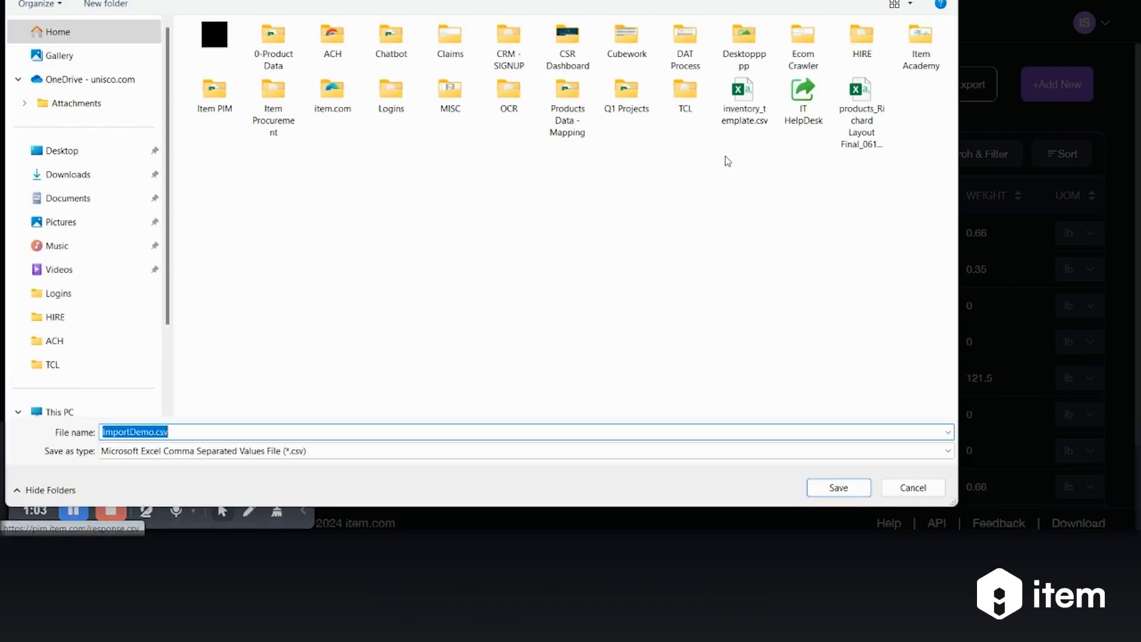
click(860, 486)
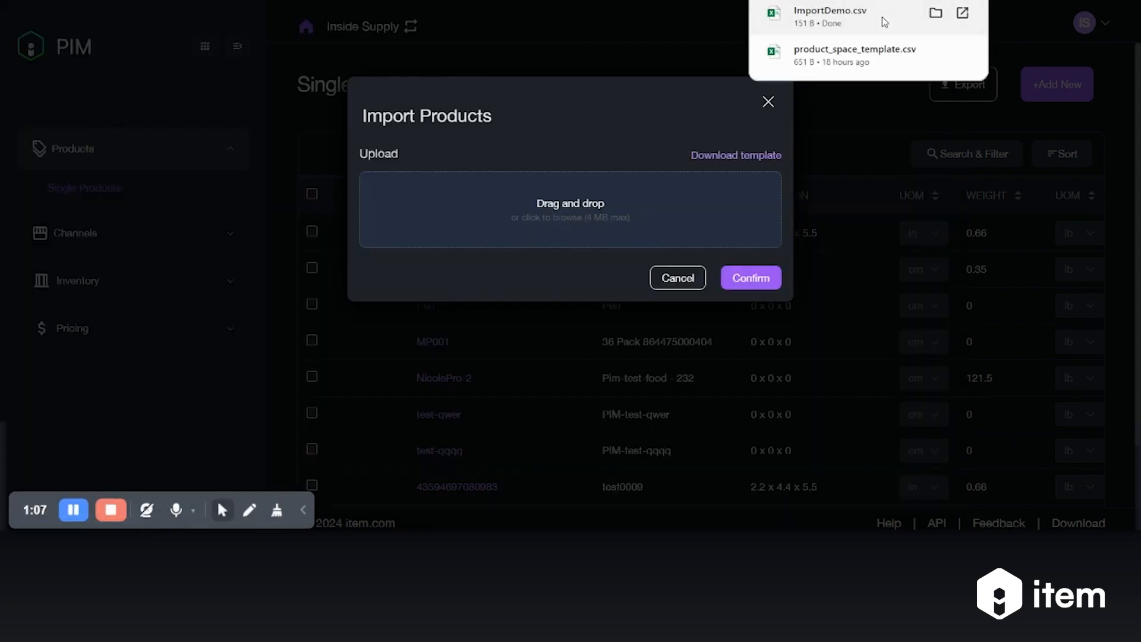
click(882, 17)
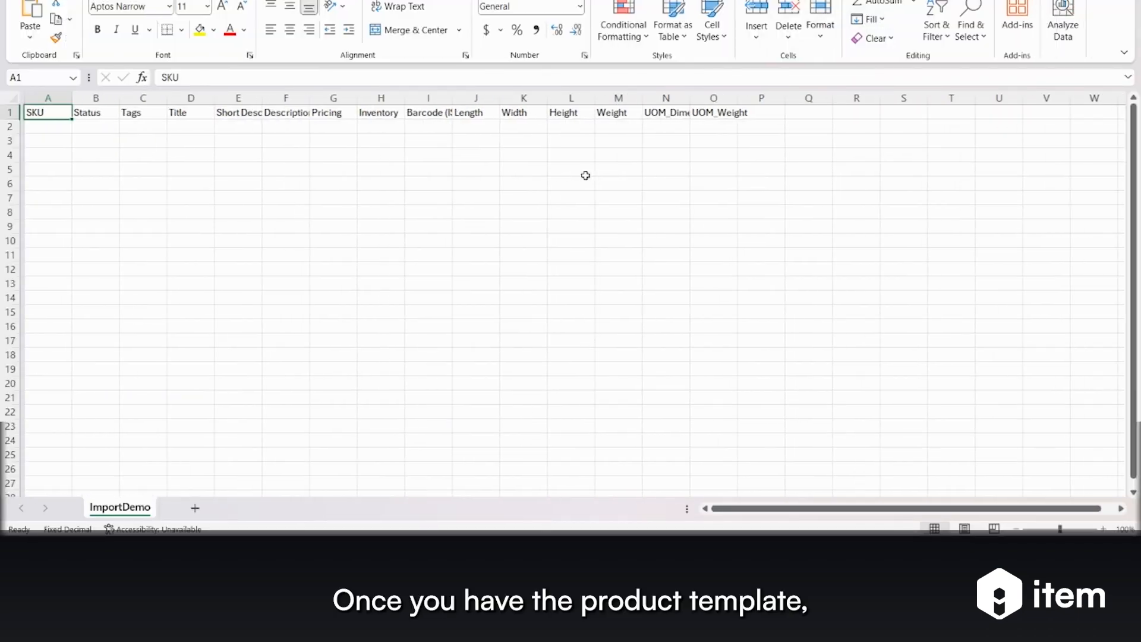
- Show the template's first row under its headers, then minimize Excel
drag(43, 128, 703, 135)
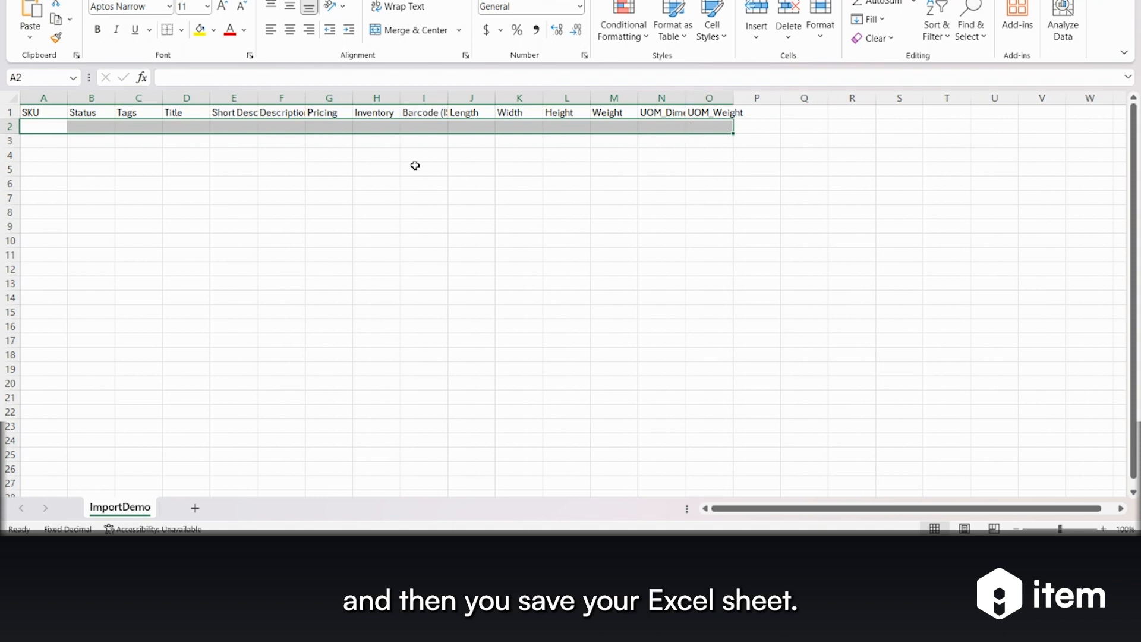
click(392, 157)
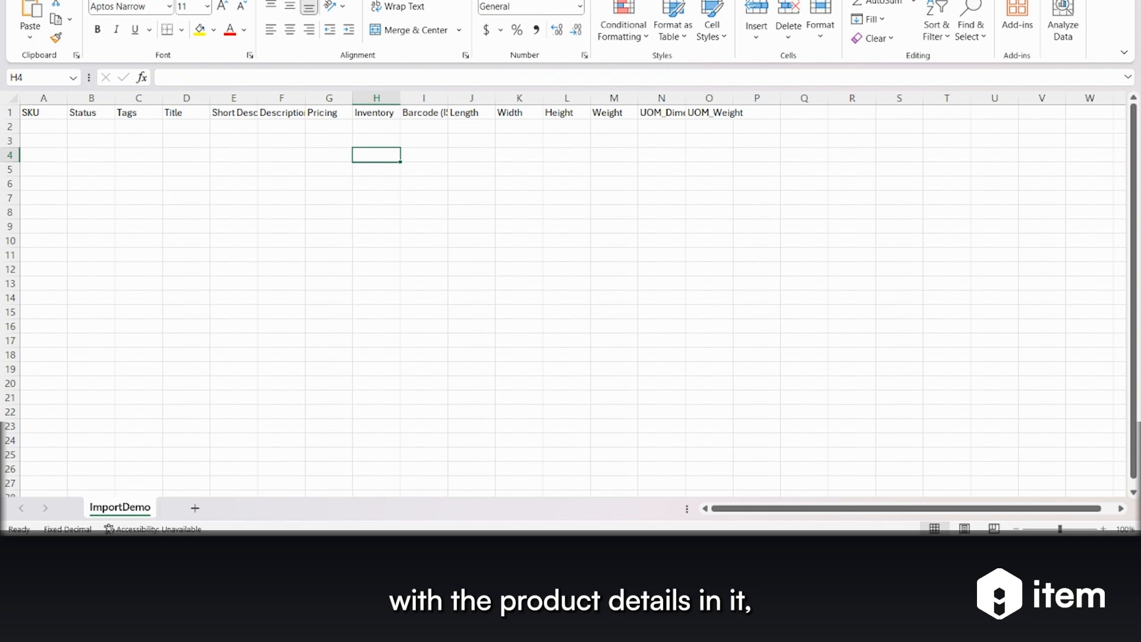
click(1058, 1)
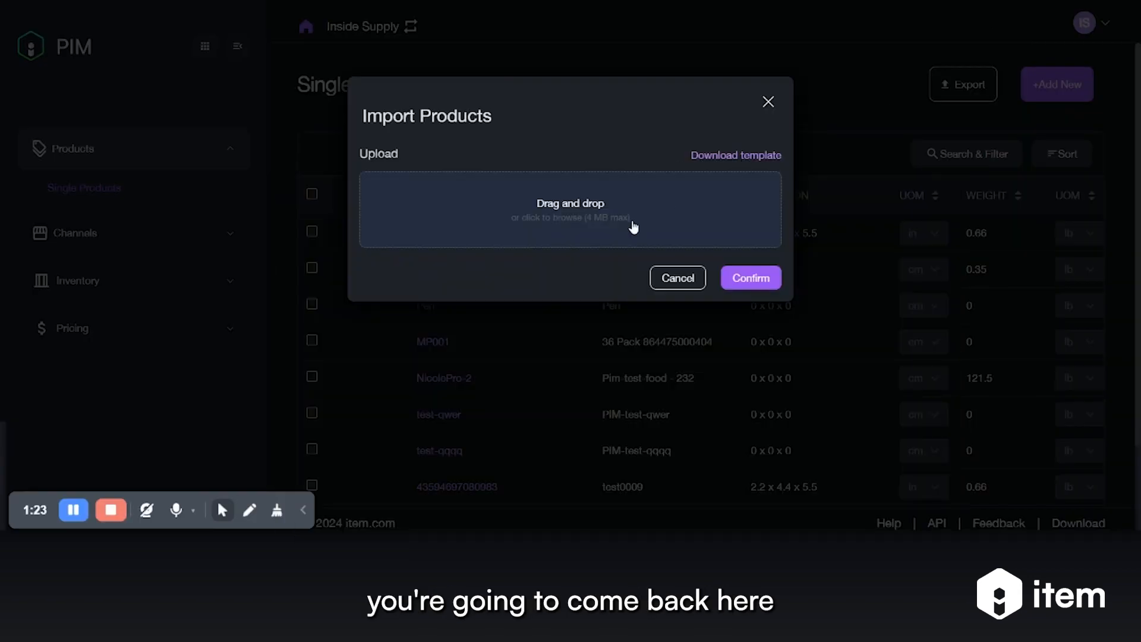
- Upload ImportDemo.csv into the Import Products dialog and highlight its Uploaded status
click(580, 219)
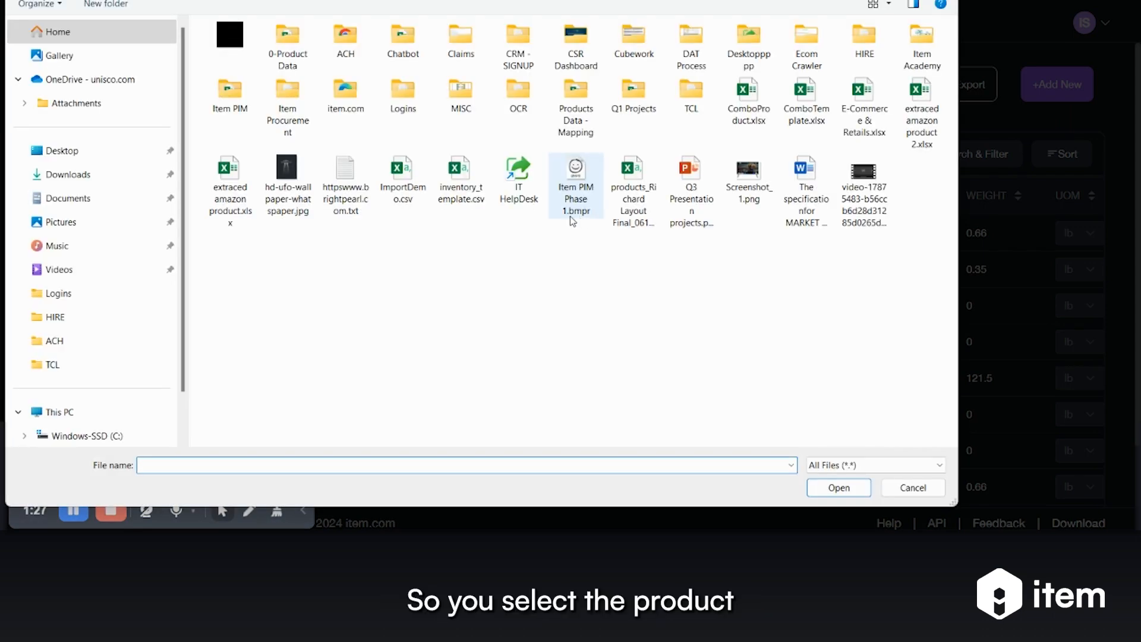
click(414, 203)
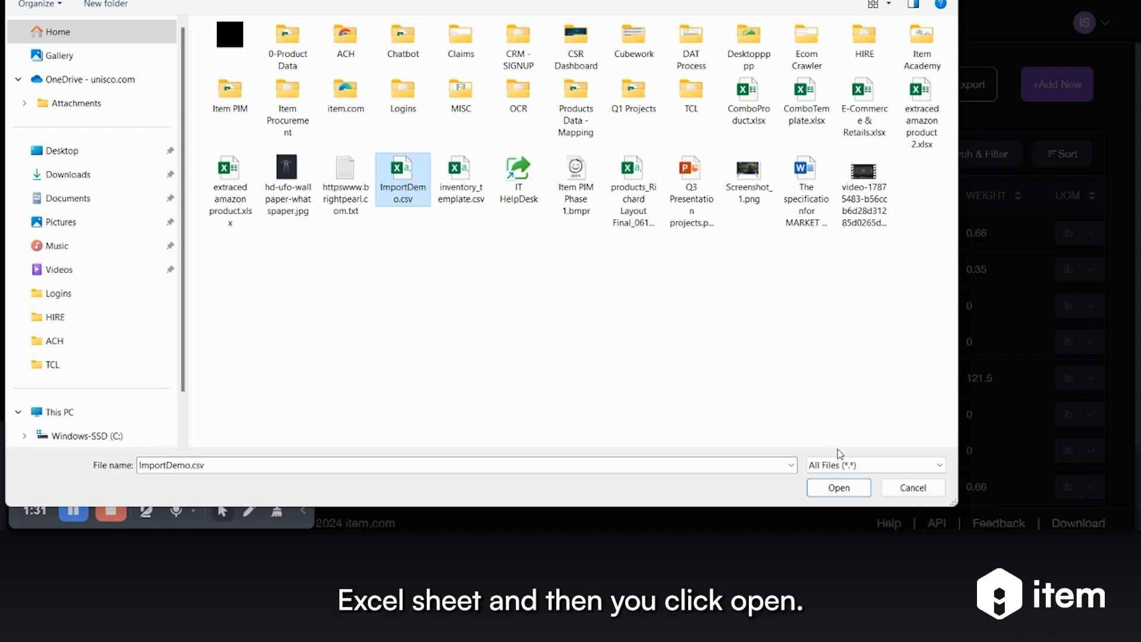
click(838, 491)
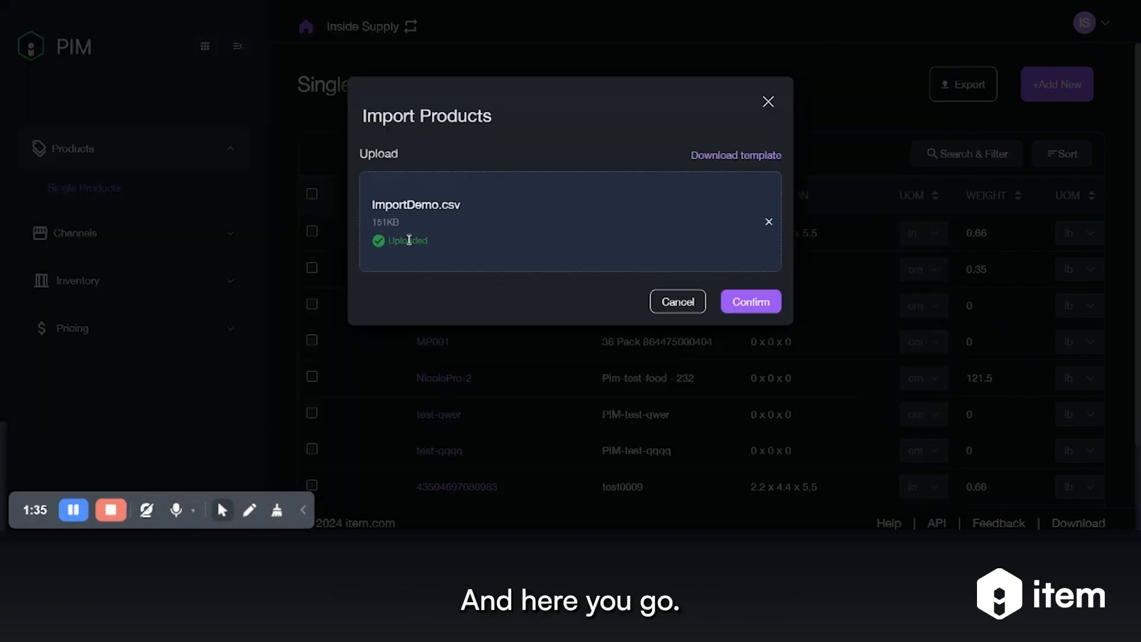
drag(389, 241, 424, 246)
- Clear the status highlight and bring the ImportDemo spreadsheet back into view
click(477, 253)
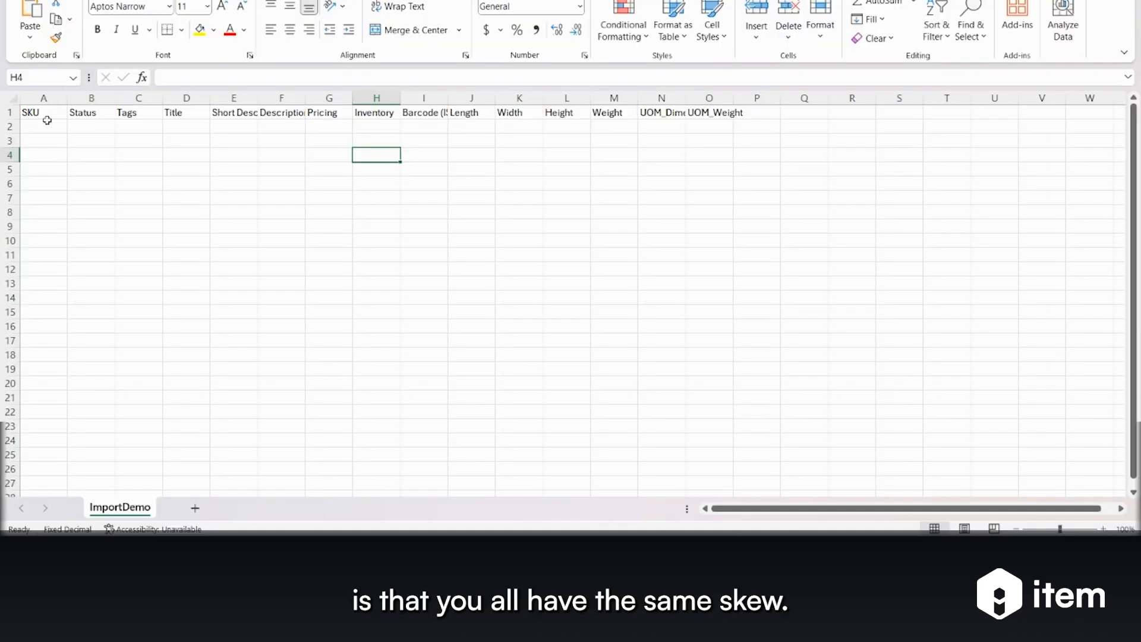
click(46, 127)
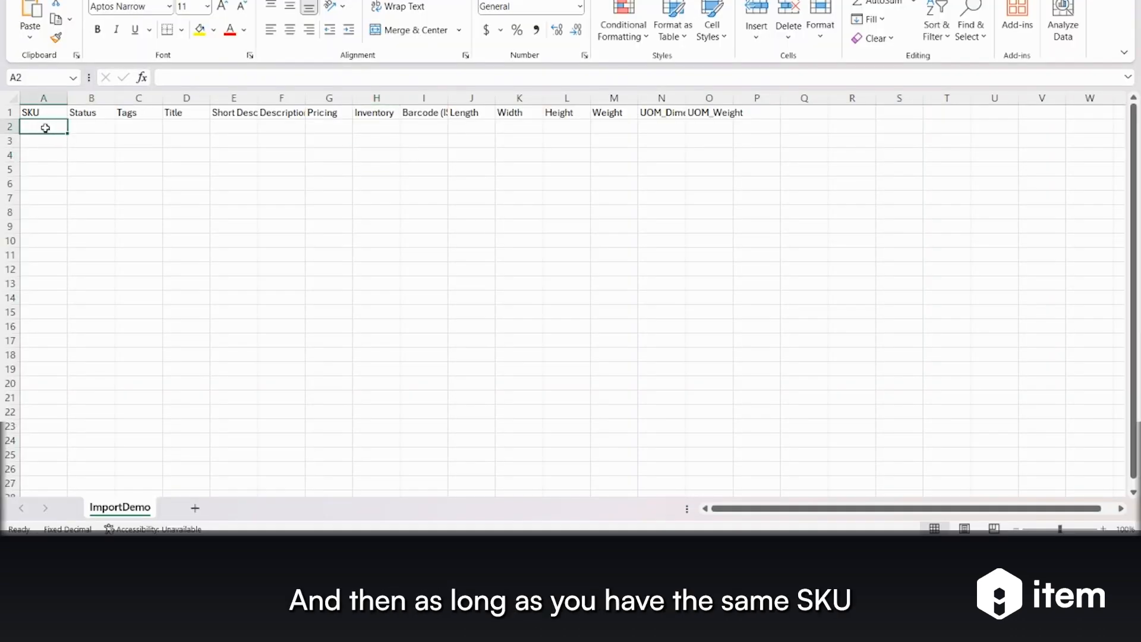
- Highlight row 2, the SKU column A2–A24 and the Pricing column from G2 down
click(82, 128)
drag(82, 128, 690, 126)
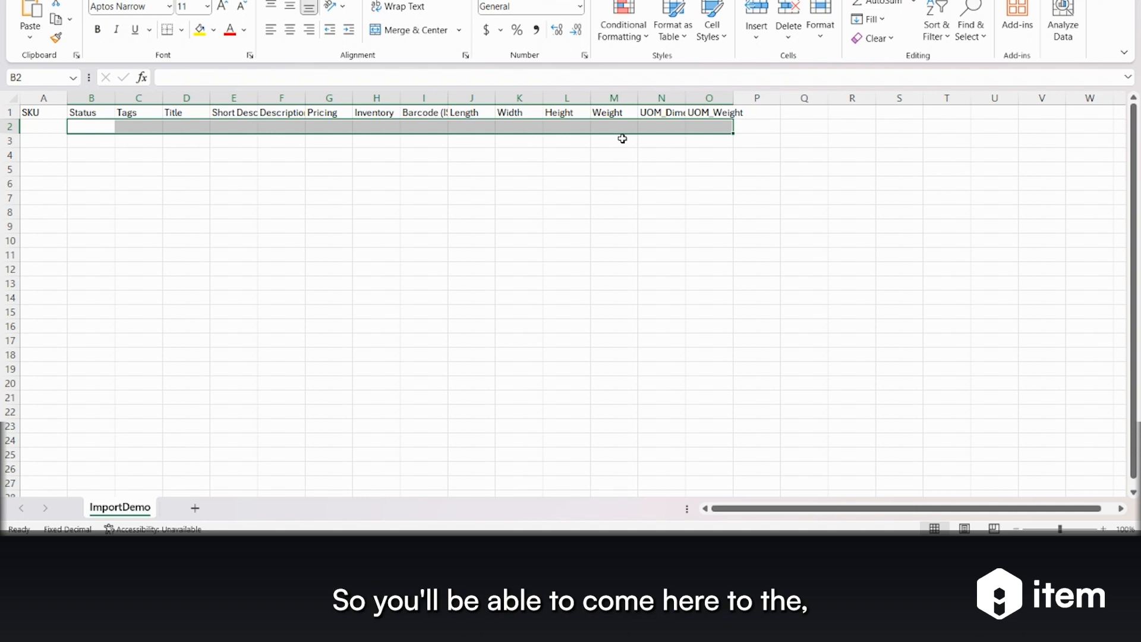
click(328, 125)
click(45, 129)
drag(45, 129, 58, 439)
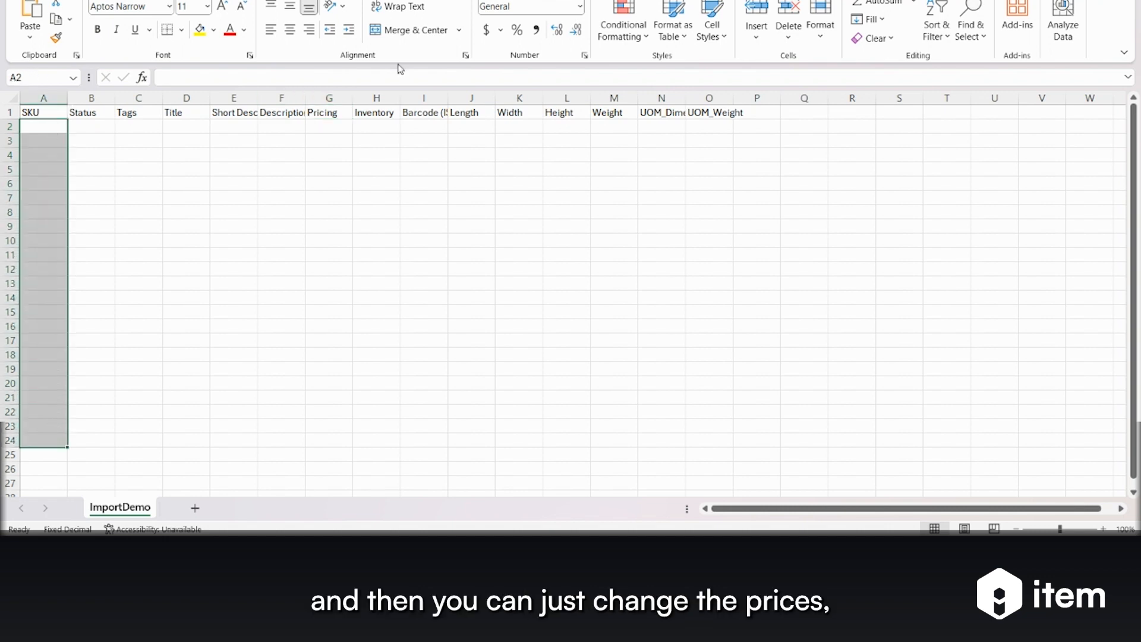
click(332, 128)
drag(332, 128, 315, 404)
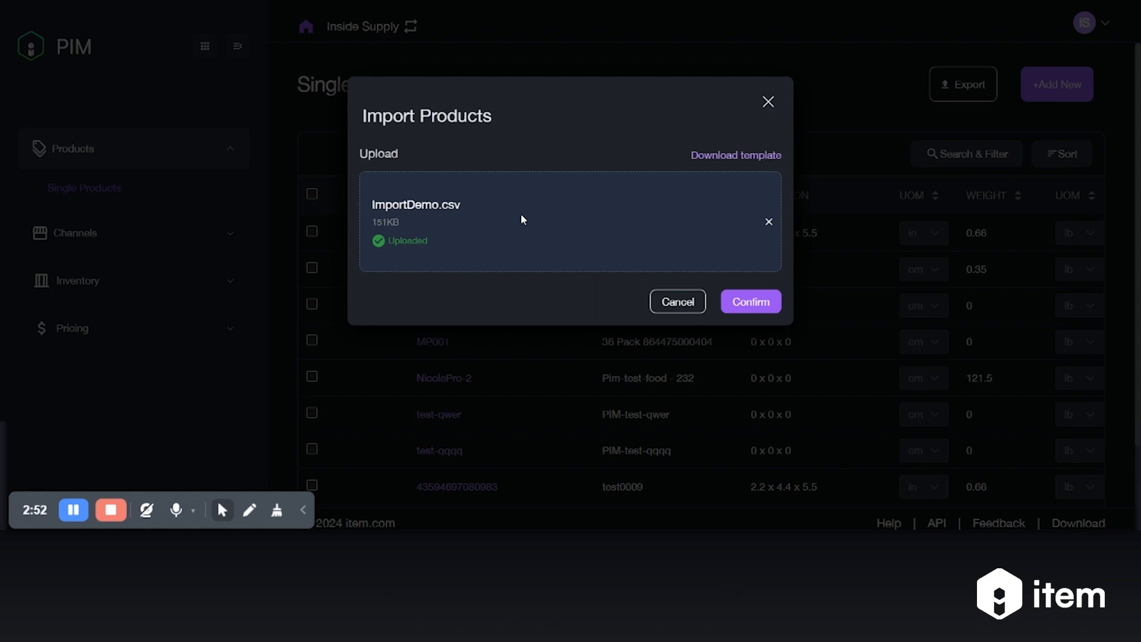
- Confirm the ImportDemo.csv import and reopen the Add New Item options
click(740, 309)
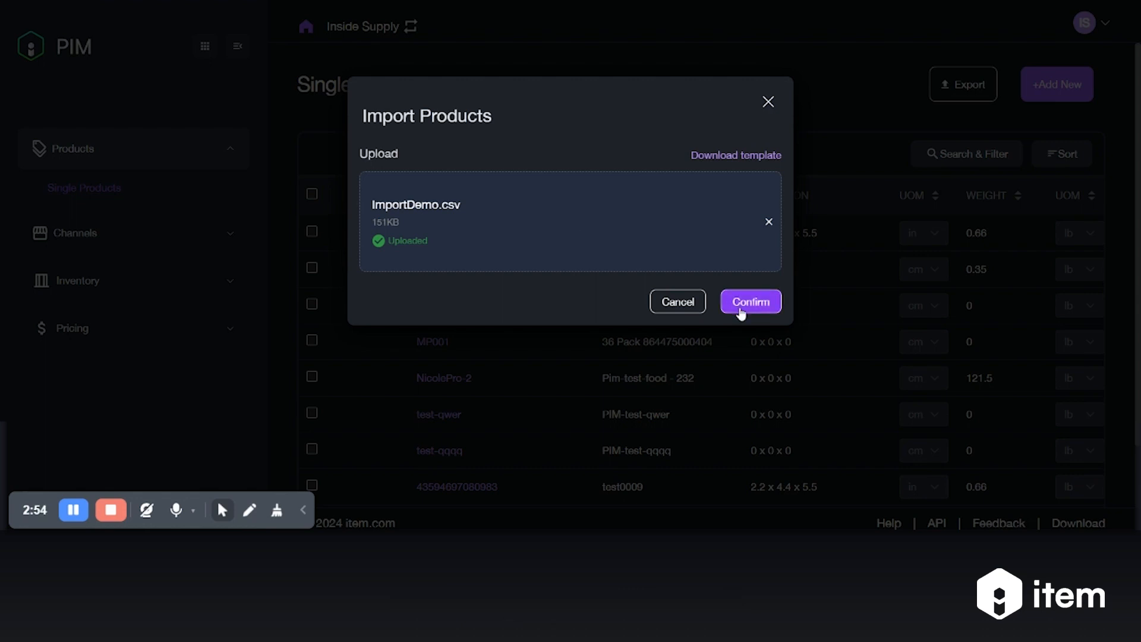
click(770, 105)
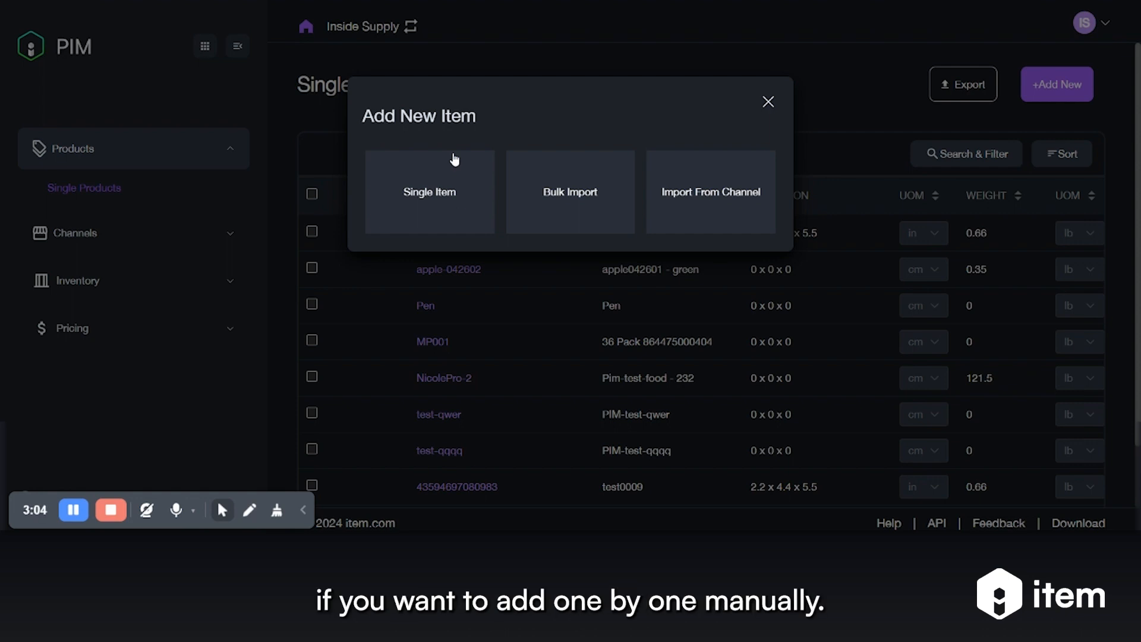
- Open the Add Single Item form, scroll through its fields and select the SKU field
click(430, 213)
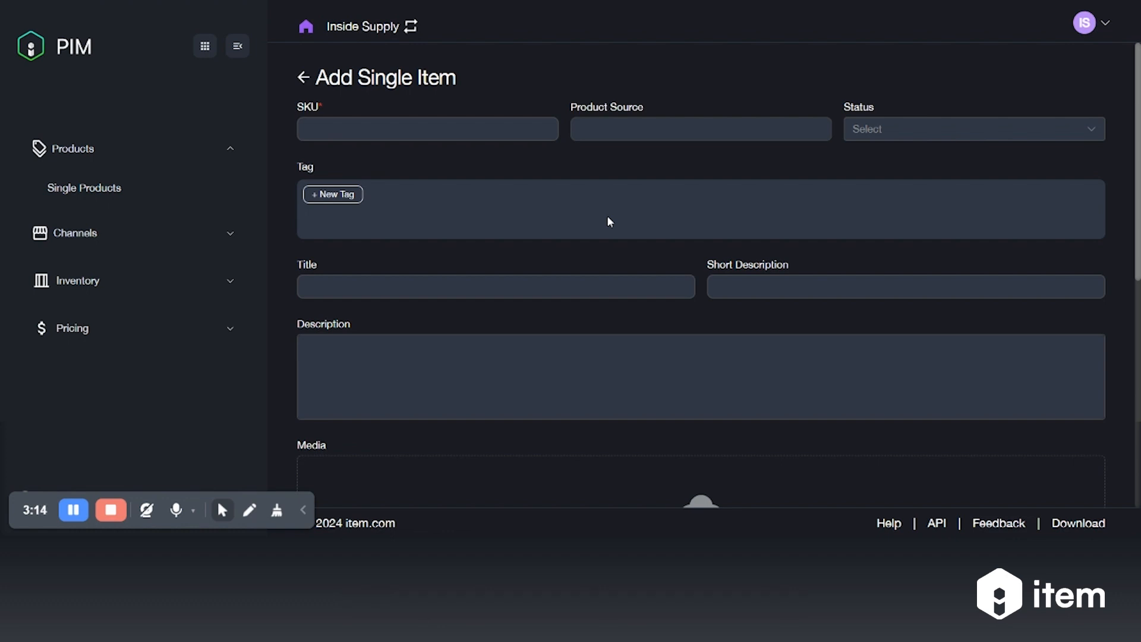
scroll(607, 217, down, 6)
scroll(607, 217, up, 6)
click(387, 126)
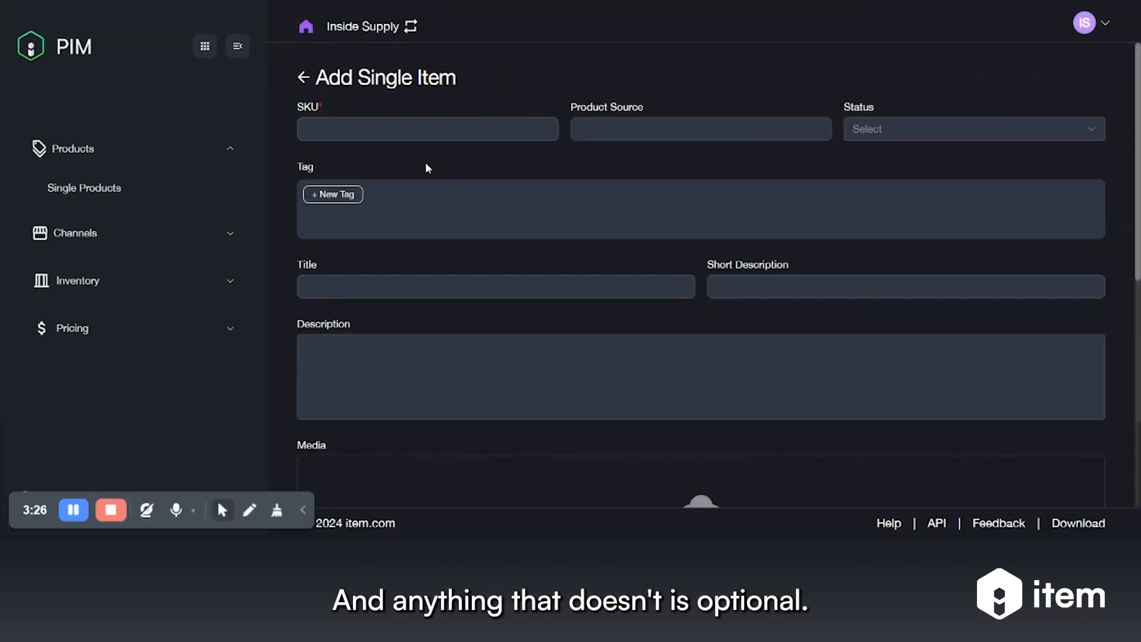
click(389, 134)
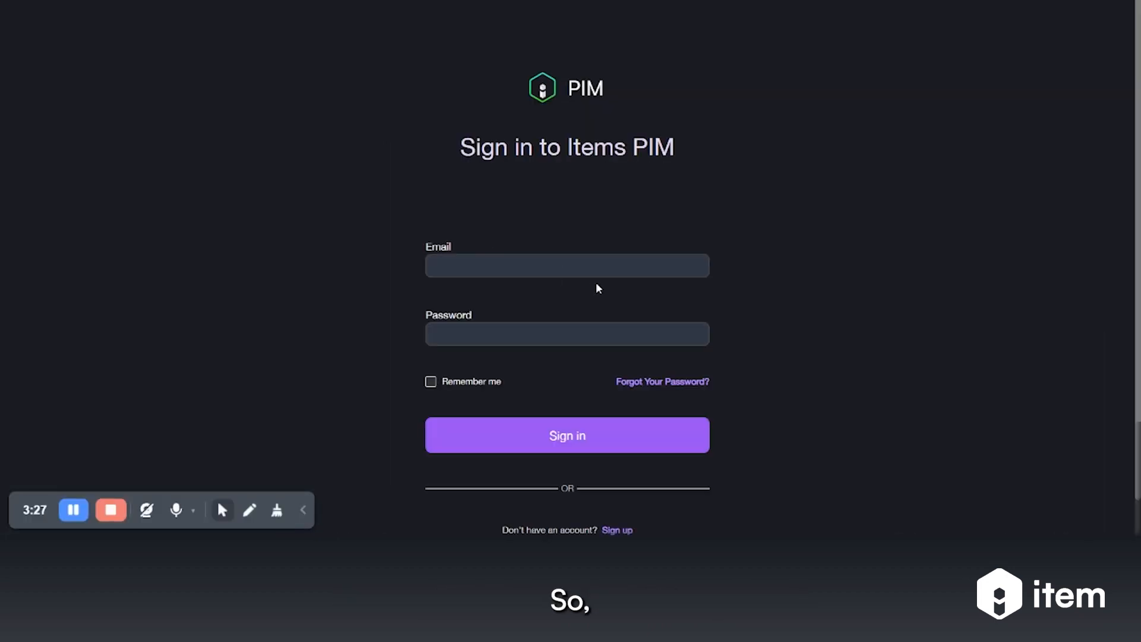
- Sign back in with the account e-mail and return to the SKU field
click(521, 262)
text(sales)
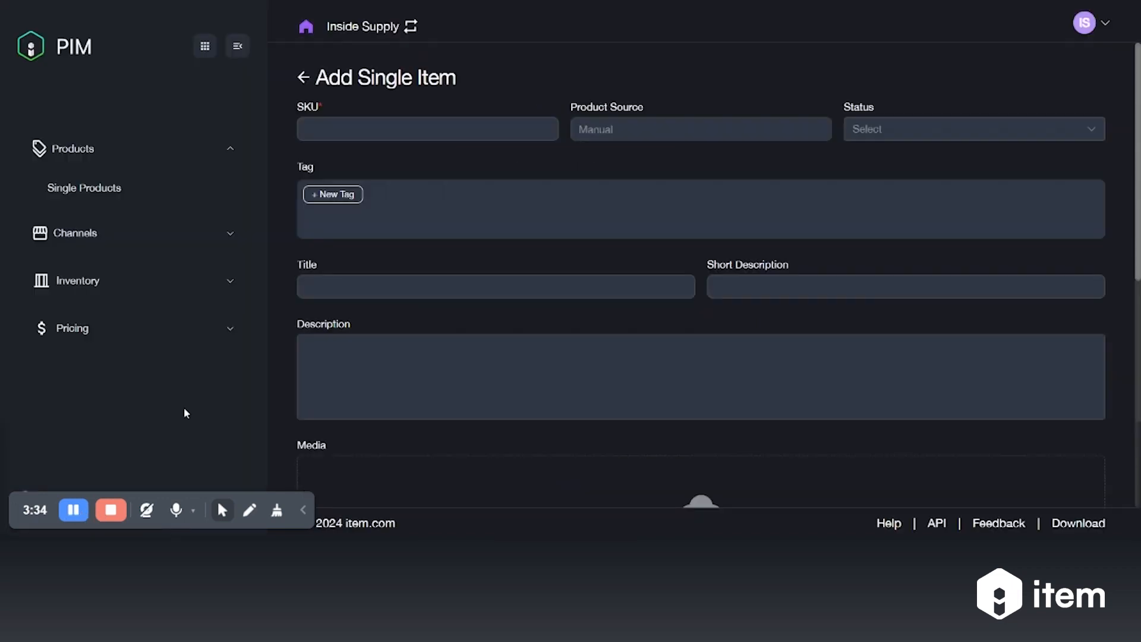
click(415, 133)
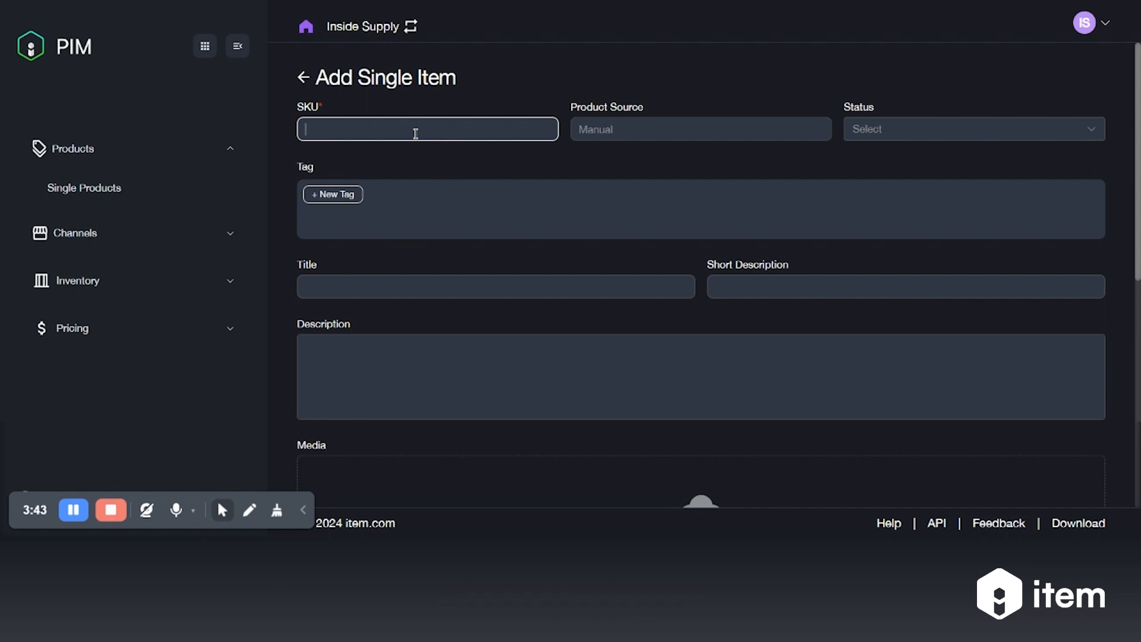
- Enter SKU GREEN-BAG123 and open the Status dropdown
text(GREEN-BAG123)
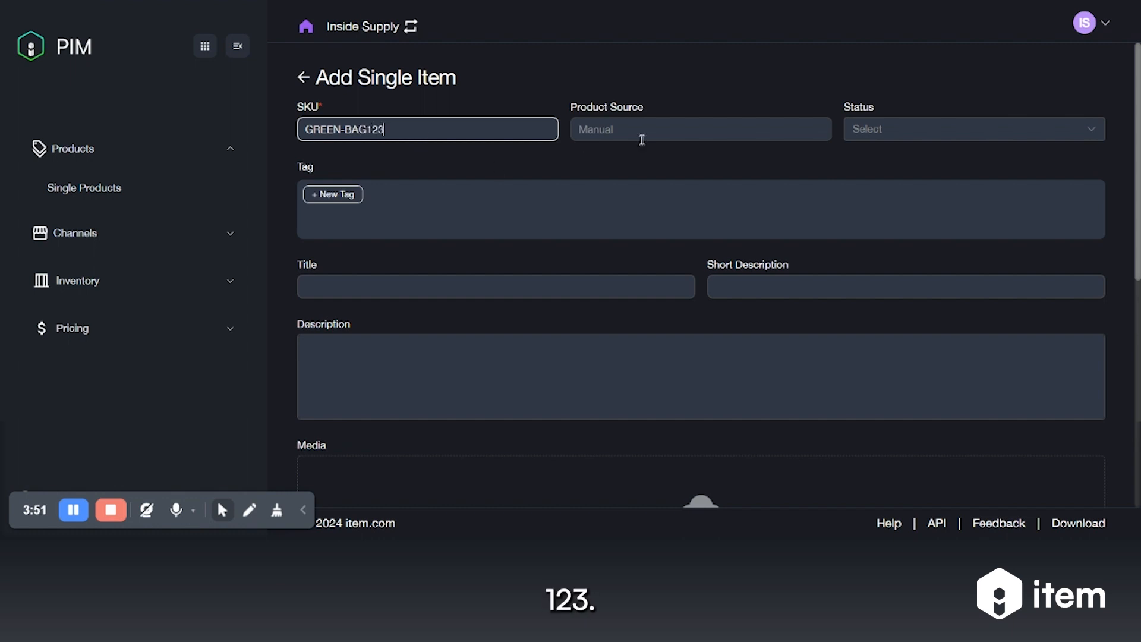
click(897, 130)
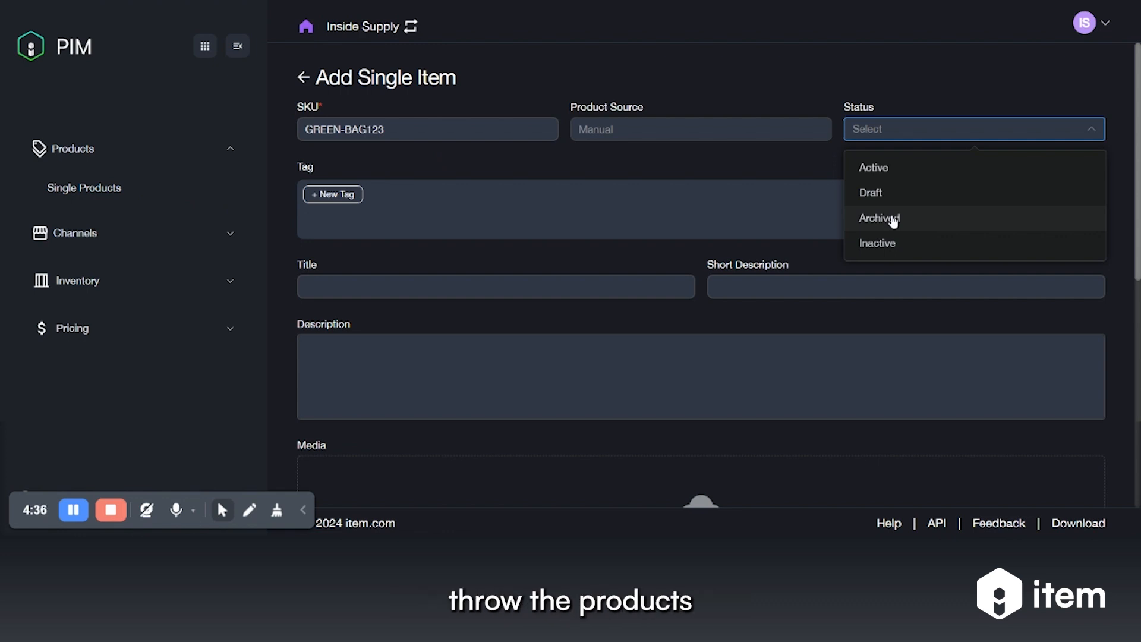
- Set the item's status to Active and add the tags Fashion and Bags
click(921, 177)
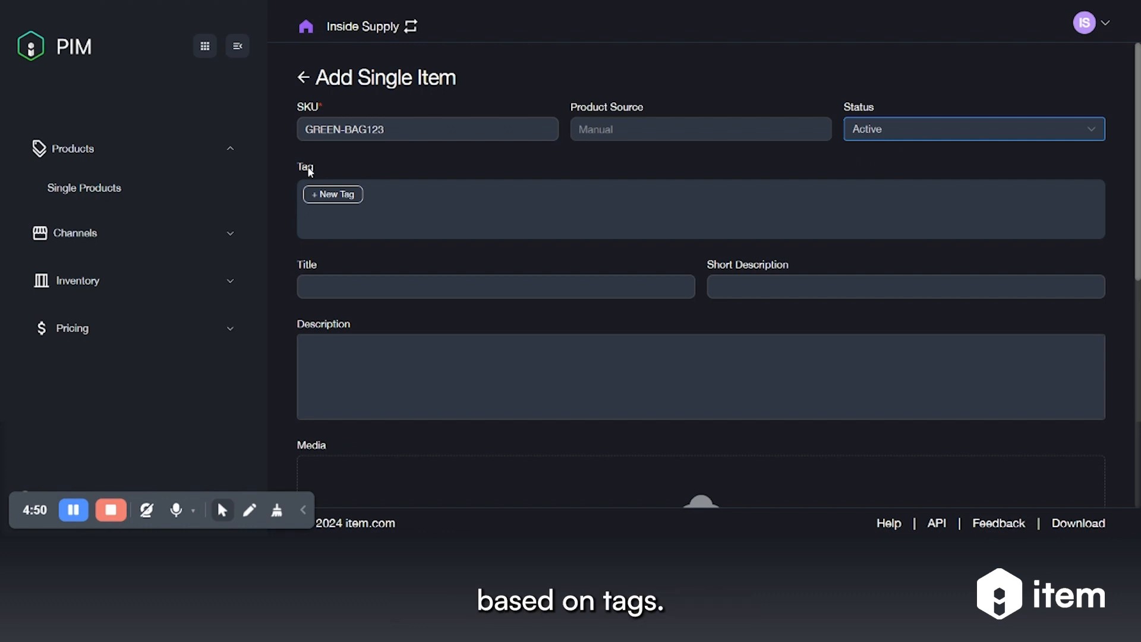
click(337, 196)
text(Fashio)
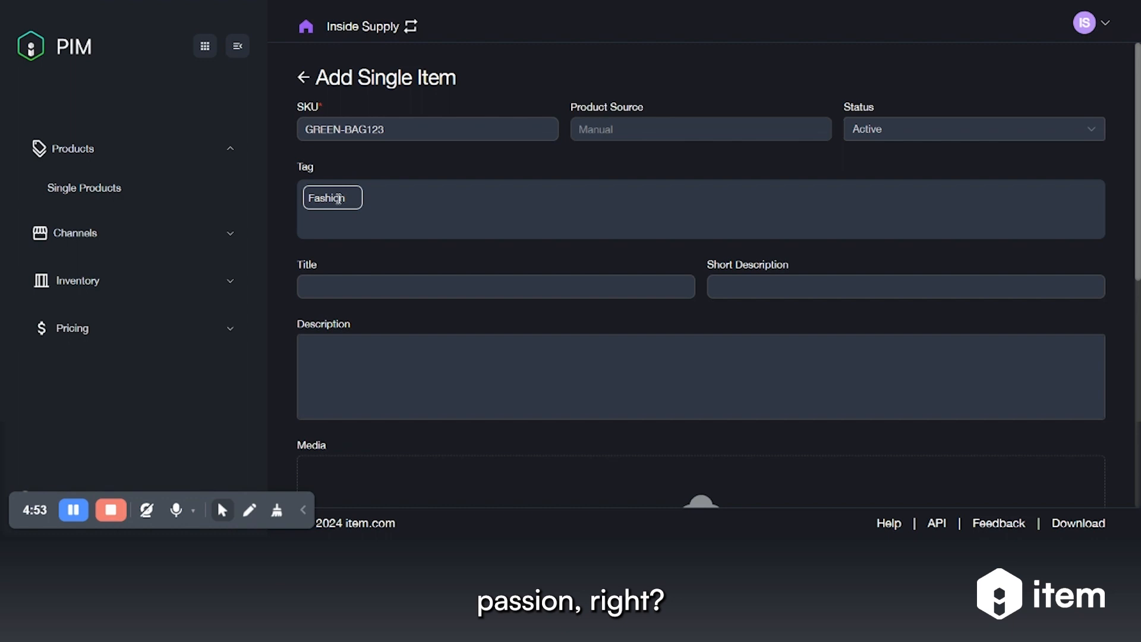
text(n)
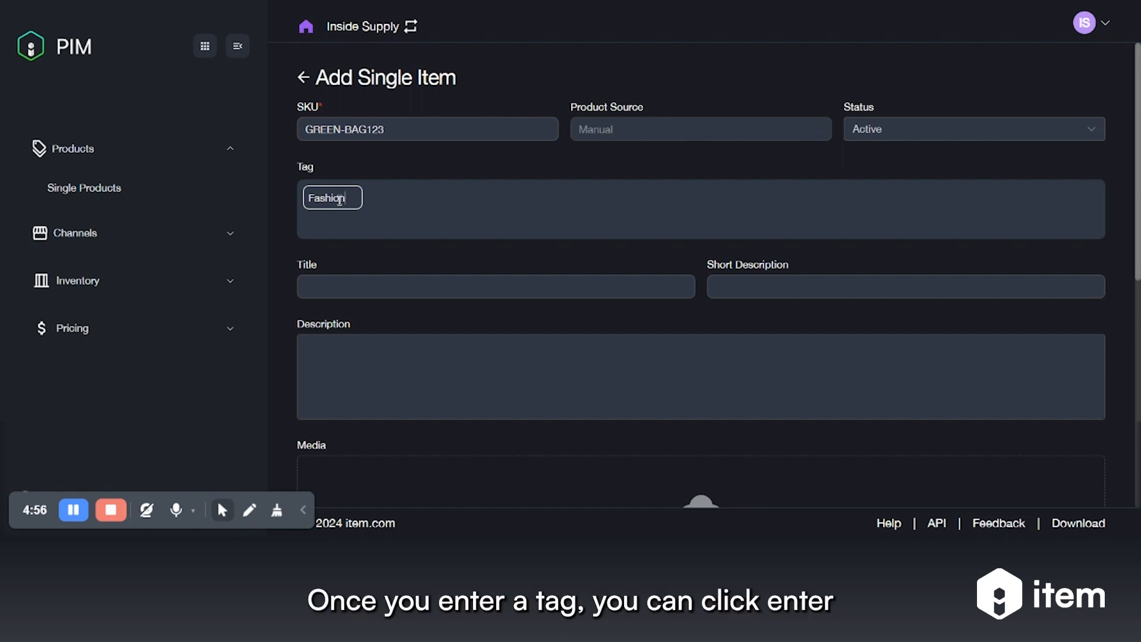
key(Return)
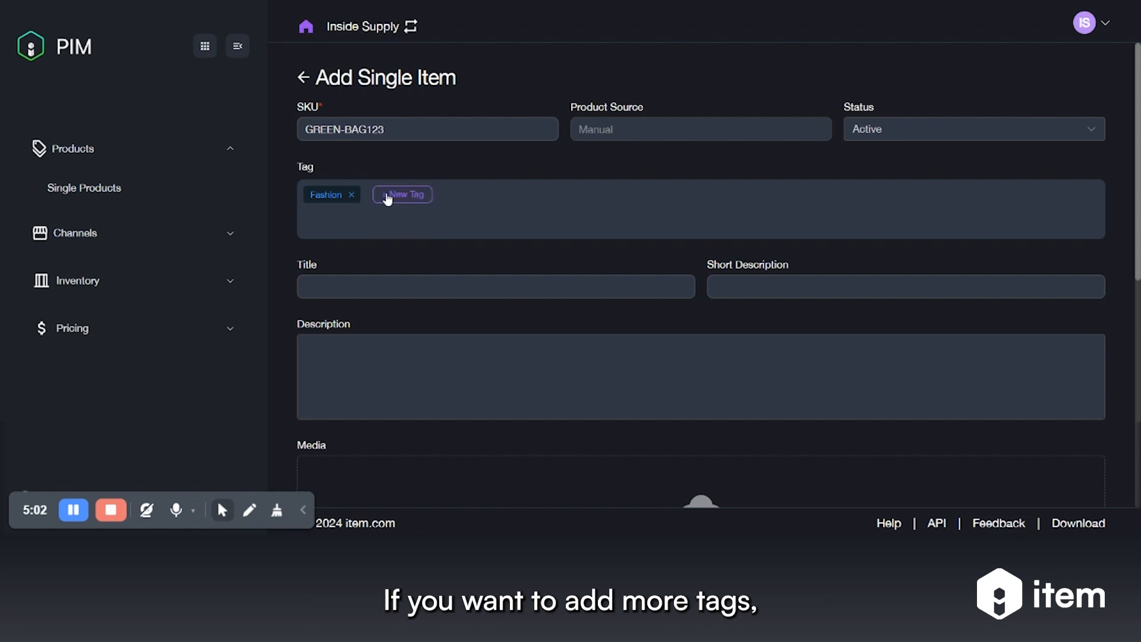
click(417, 199)
text(Bags)
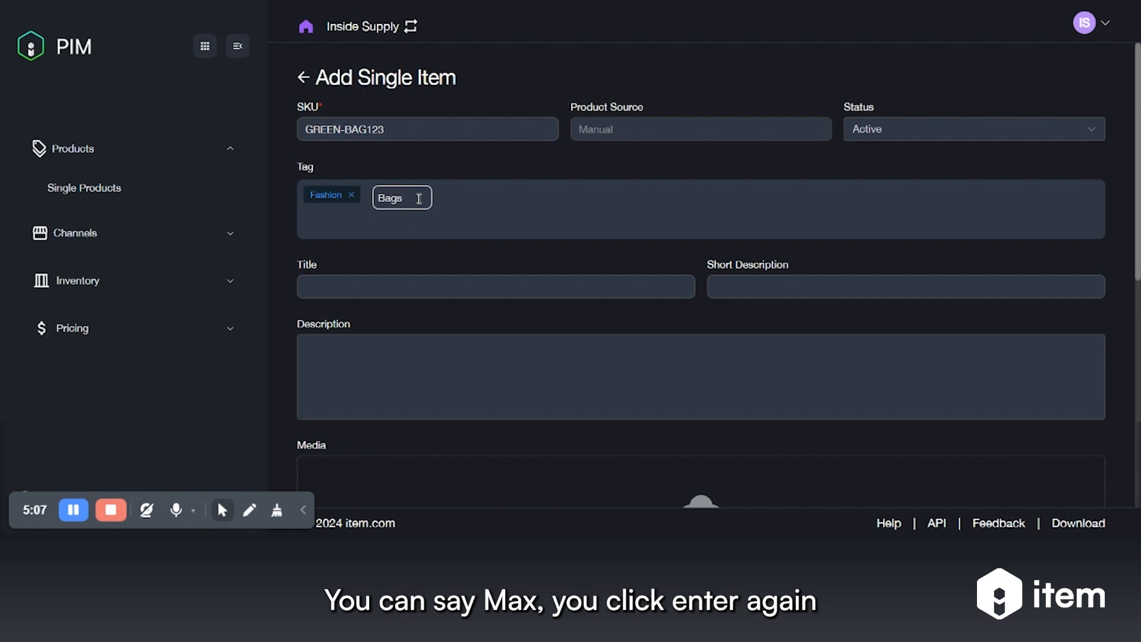
key(Return)
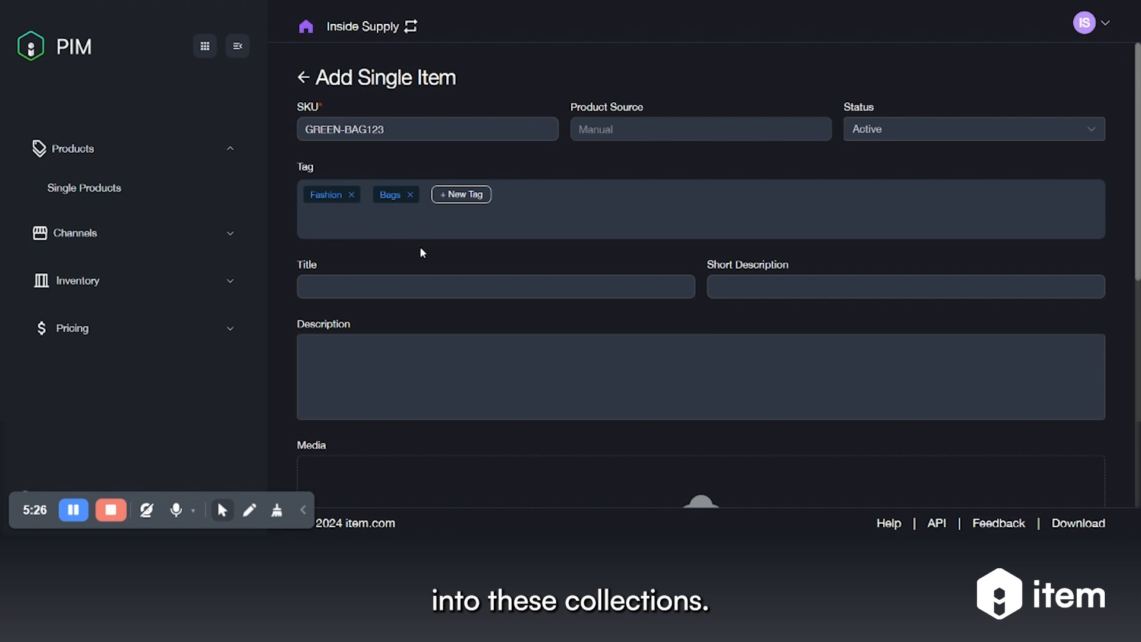
- Enter title 'Green Bag - Nike', short description 'Green bad' and description 'This is short description'
click(416, 296)
text(Green )
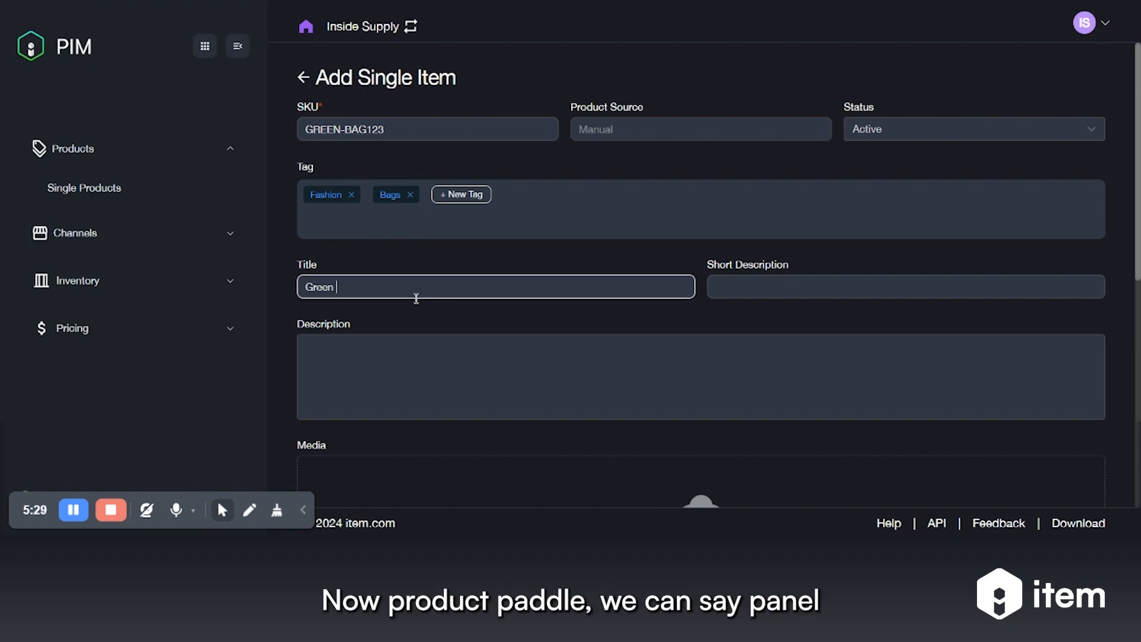
text(Bag - Nike)
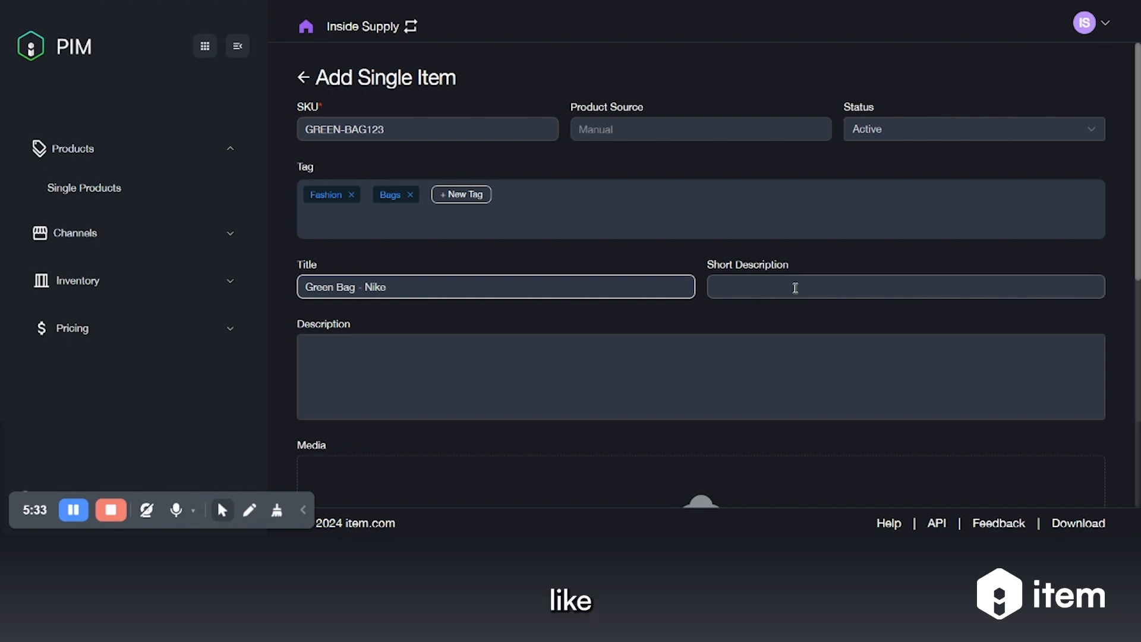
click(795, 287)
text(Green bad)
key(Tab)
text(T)
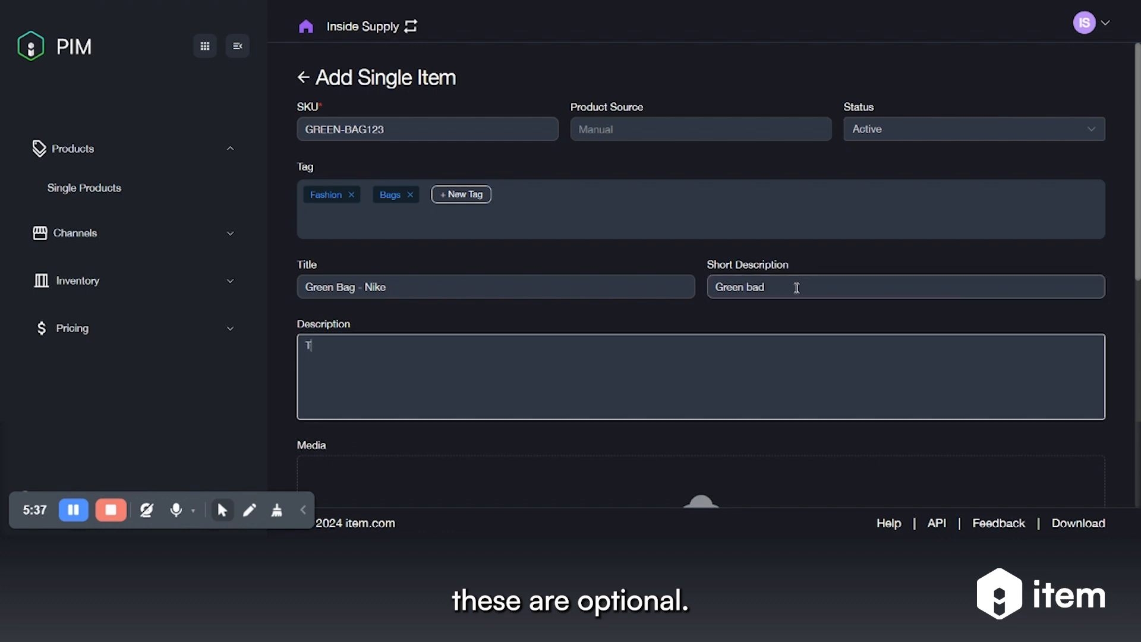
text(his is short description)
scroll(797, 288, down, 3)
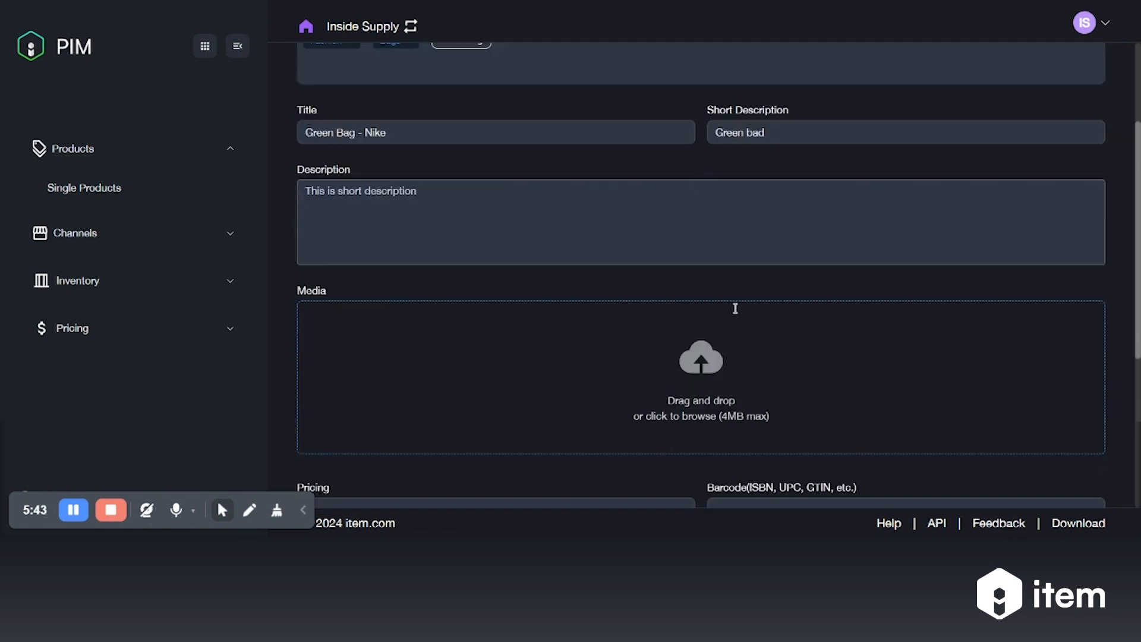
scroll(735, 308, down, 3)
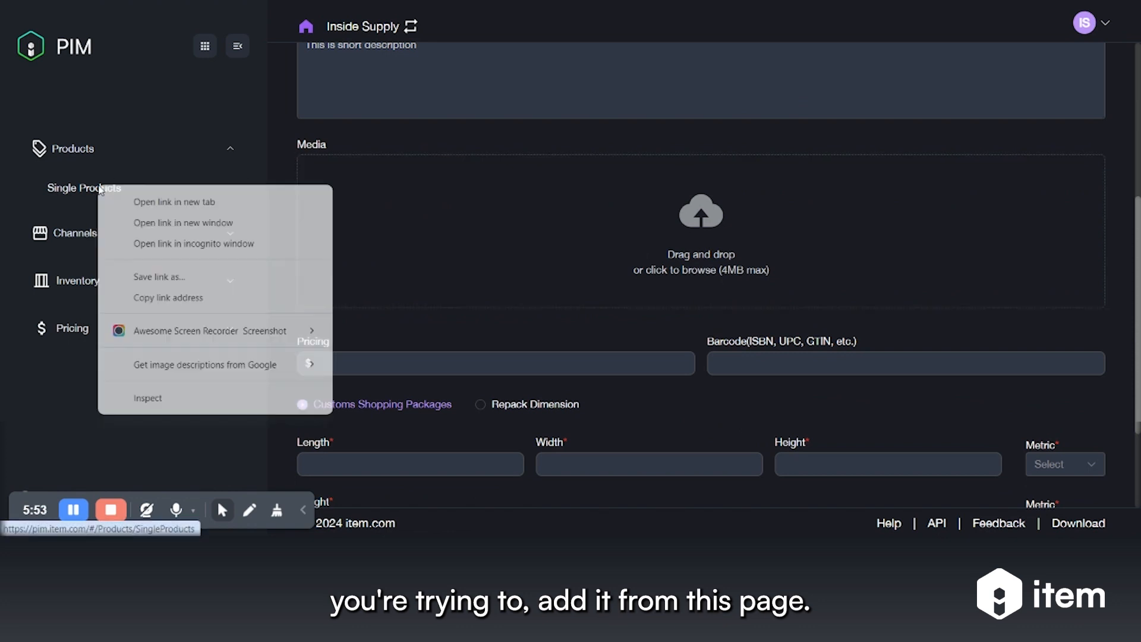
- Return to the Single Products list and scroll through its product table
click(77, 188)
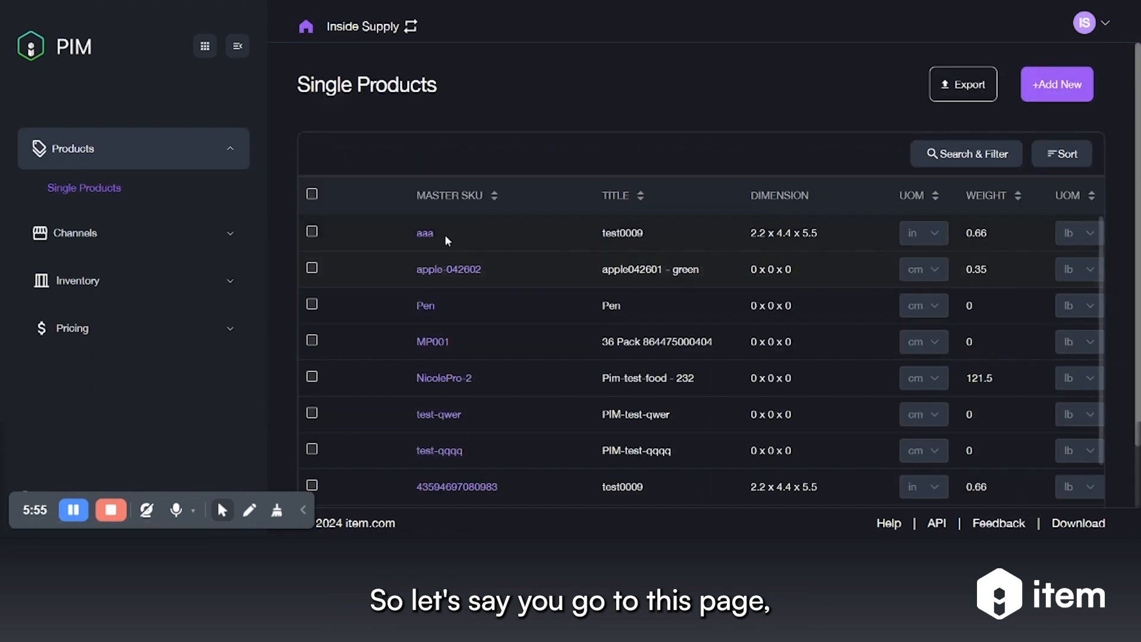
scroll(408, 298, down, 1)
scroll(408, 298, up, 1)
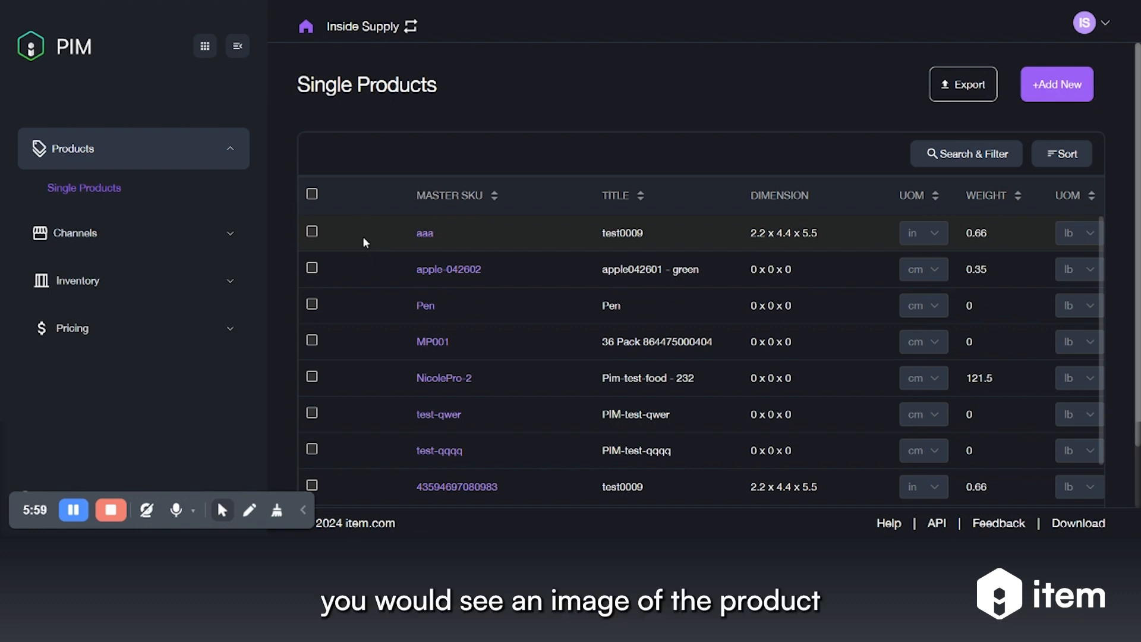
scroll(347, 345, down, 2)
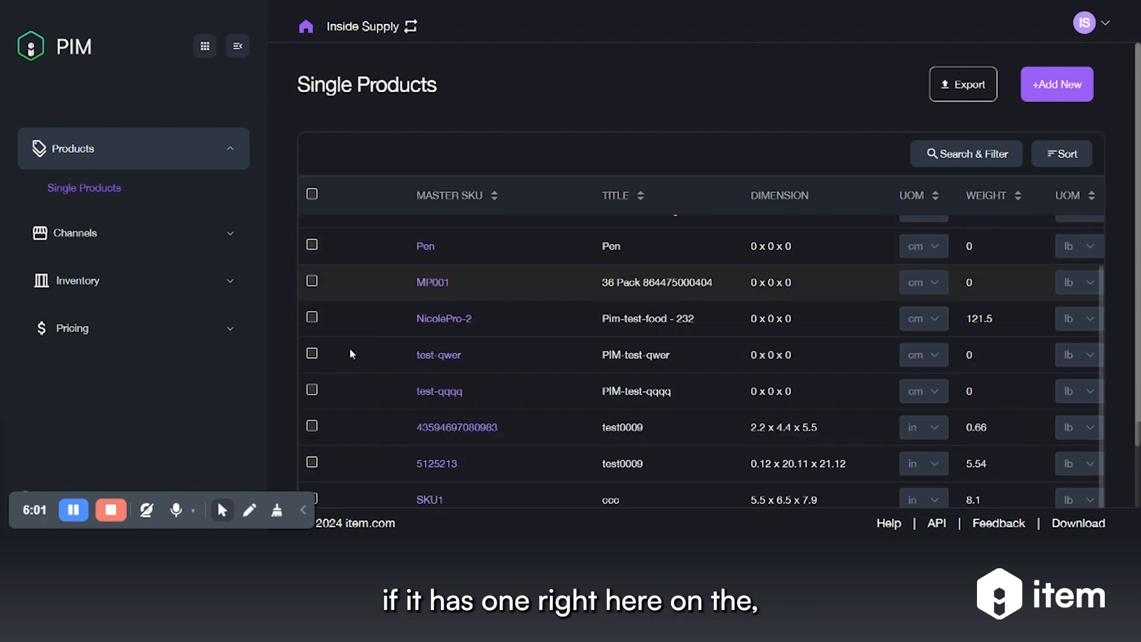
scroll(385, 256, up, 2)
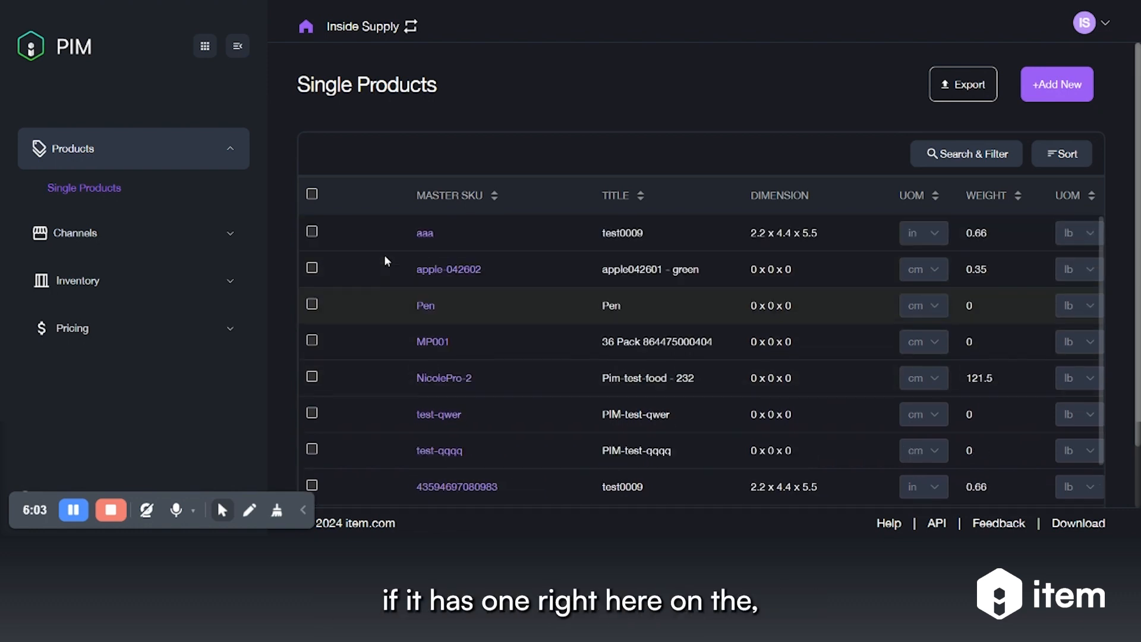
- Start a new single item and begin entering the SKU 'GREEN'
click(1057, 84)
click(392, 203)
click(446, 130)
text(GREEN)
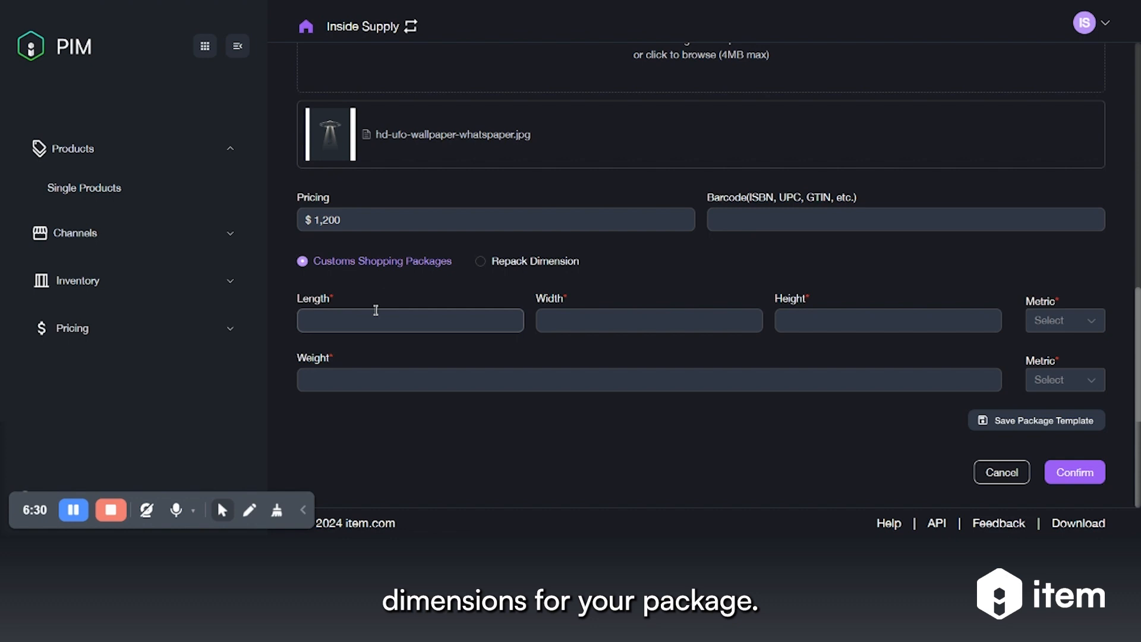
click(501, 264)
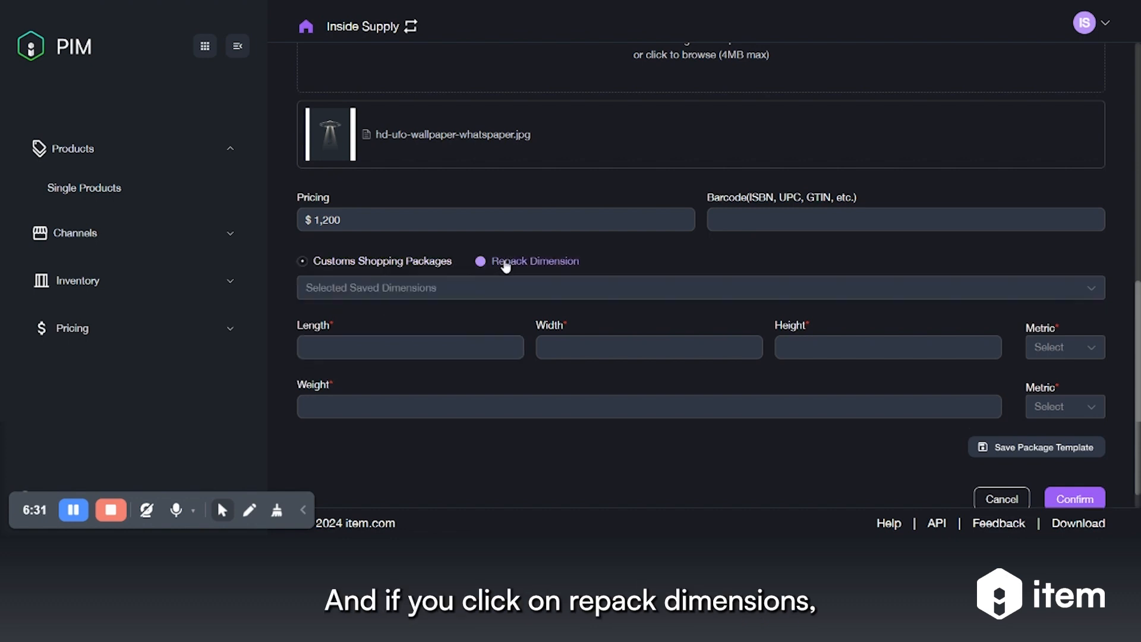
click(924, 288)
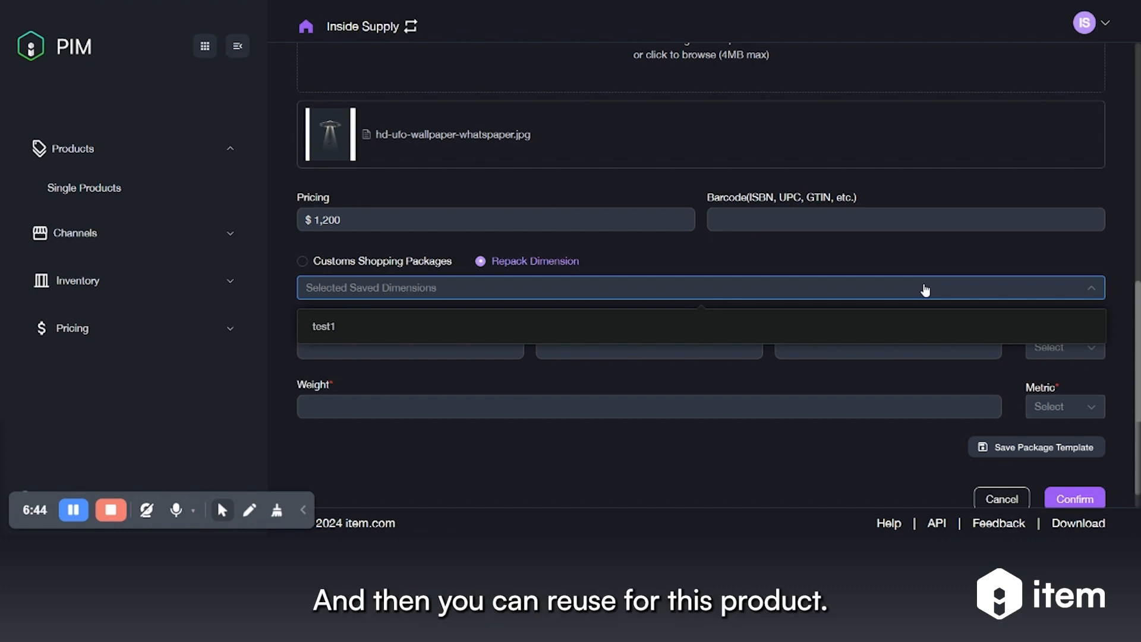
right_click(924, 289)
click(535, 287)
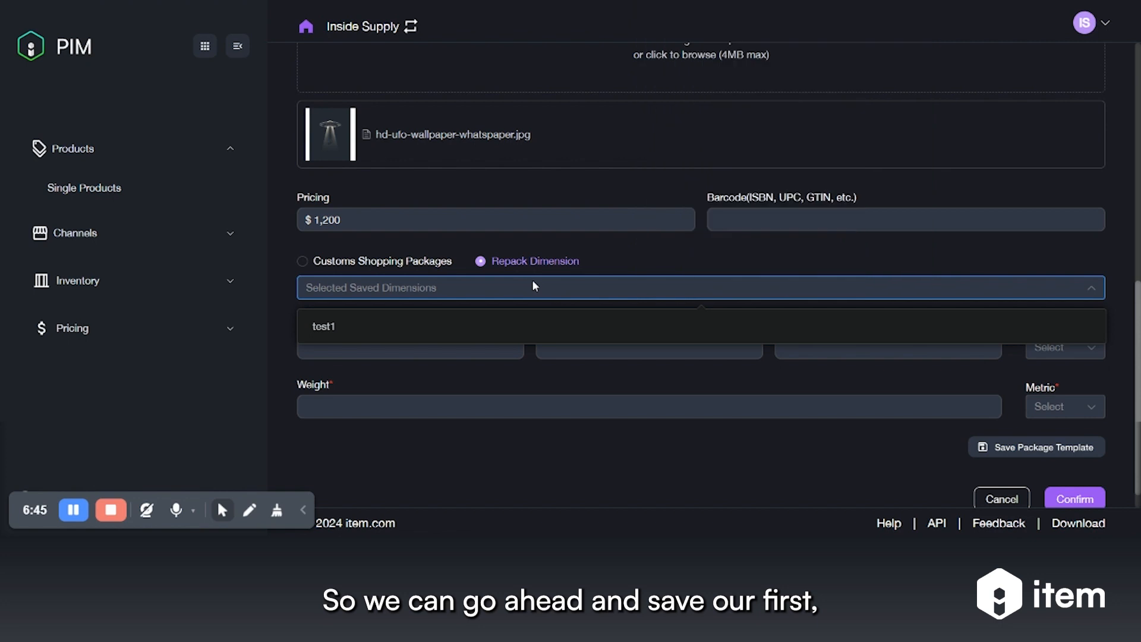
click(399, 265)
- Set the package dimensions to 5 × 5 × 5 in and the weight to 20 lb
click(451, 320)
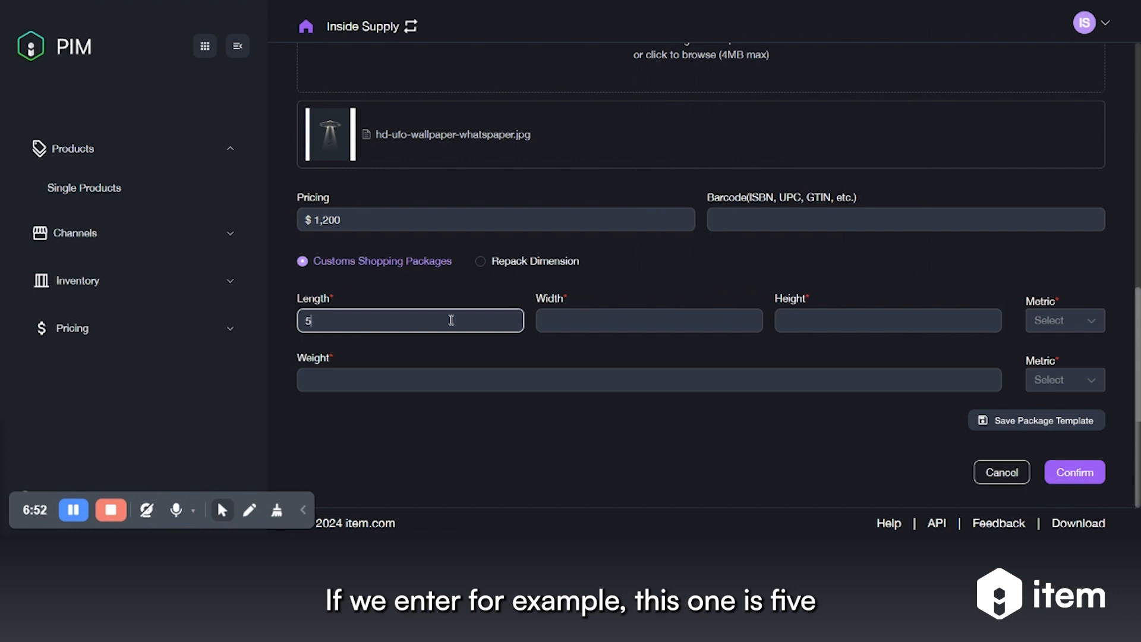
text(5)
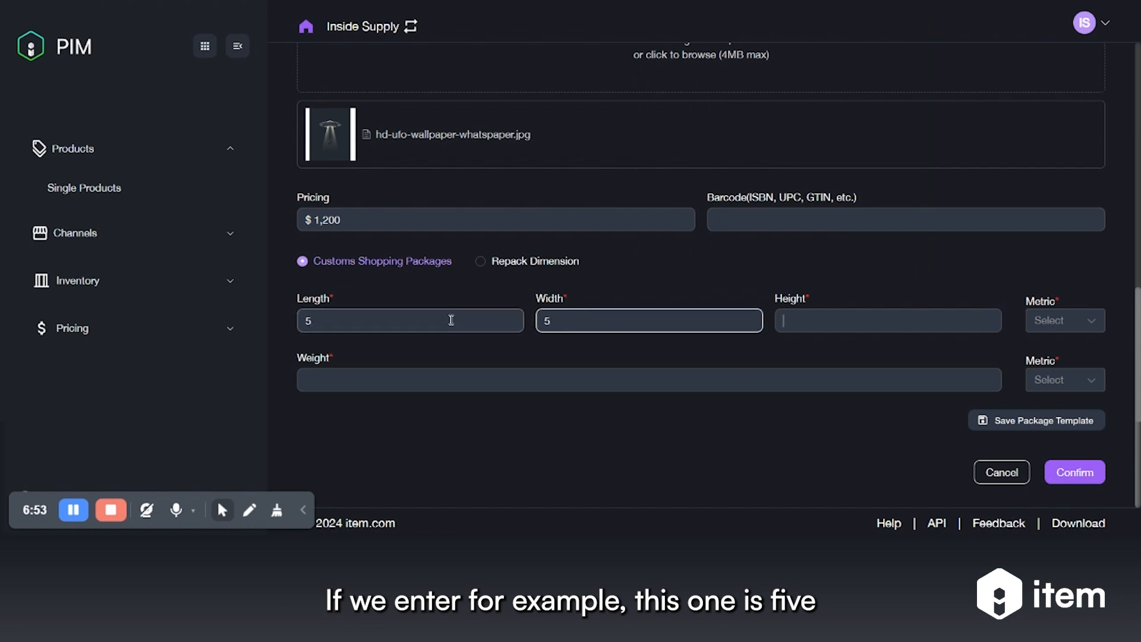
text(5)
key(Tab)
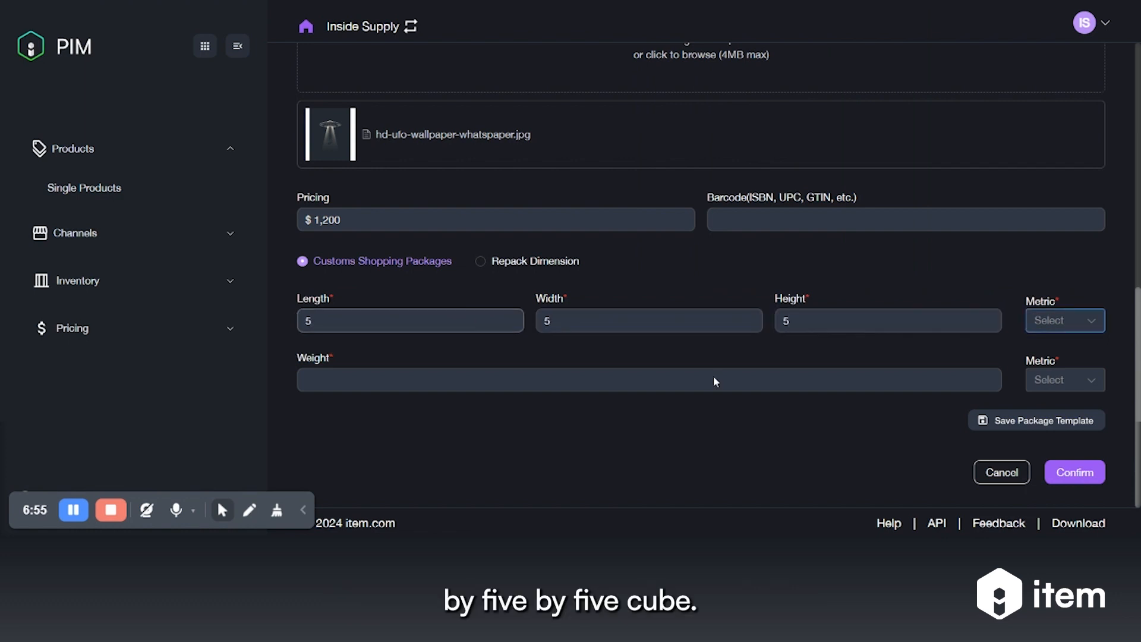
click(1035, 320)
click(1046, 385)
click(951, 383)
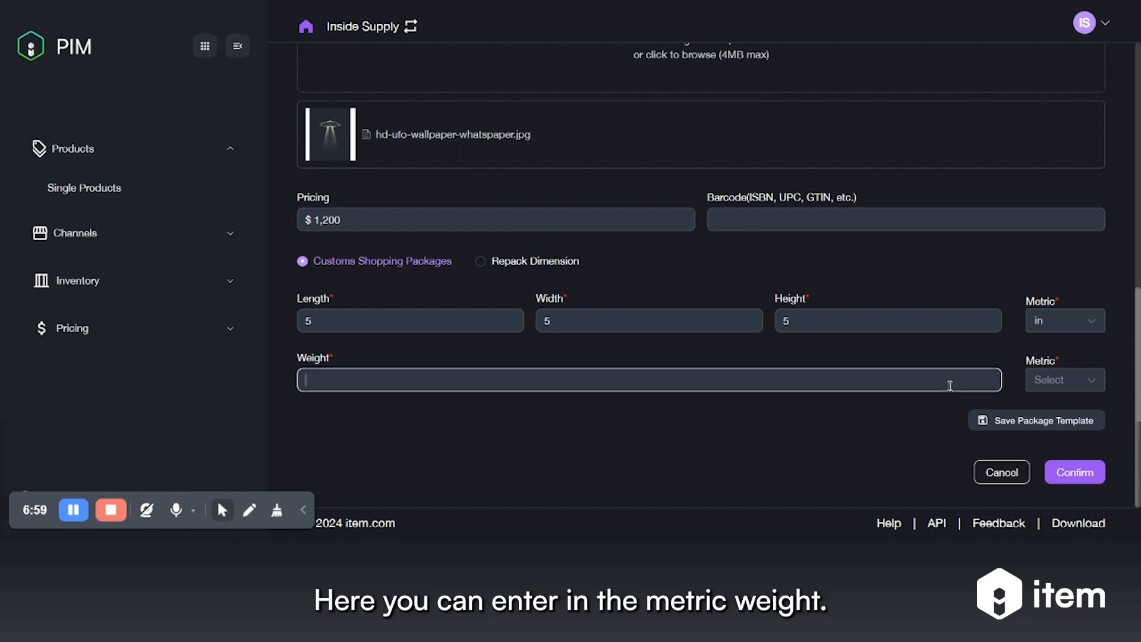
text(20)
click(1078, 380)
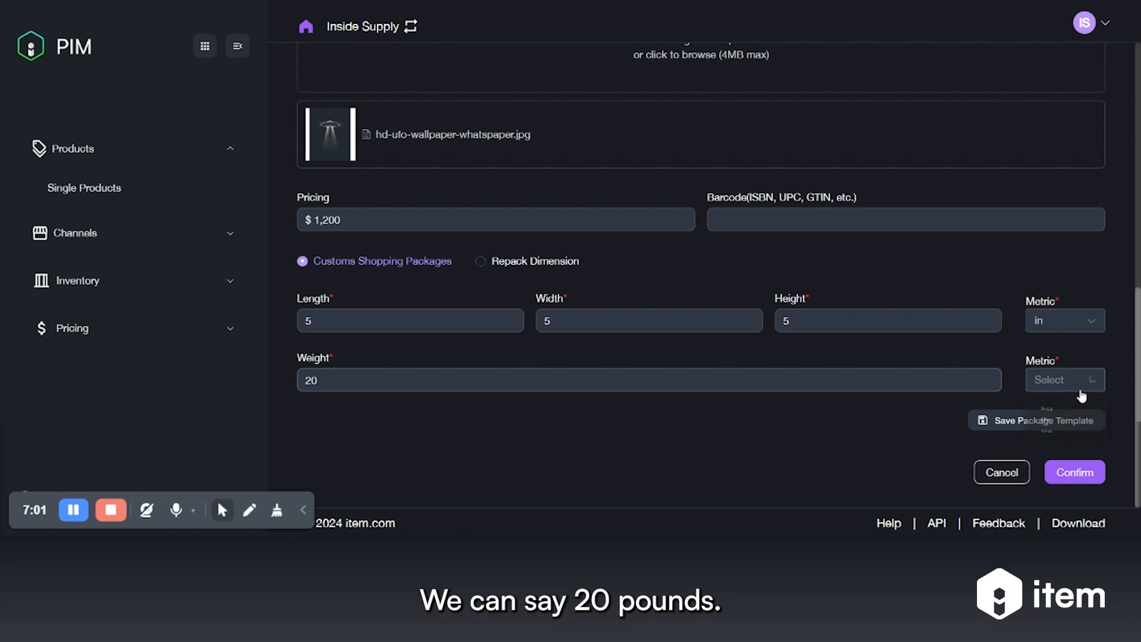
click(1058, 454)
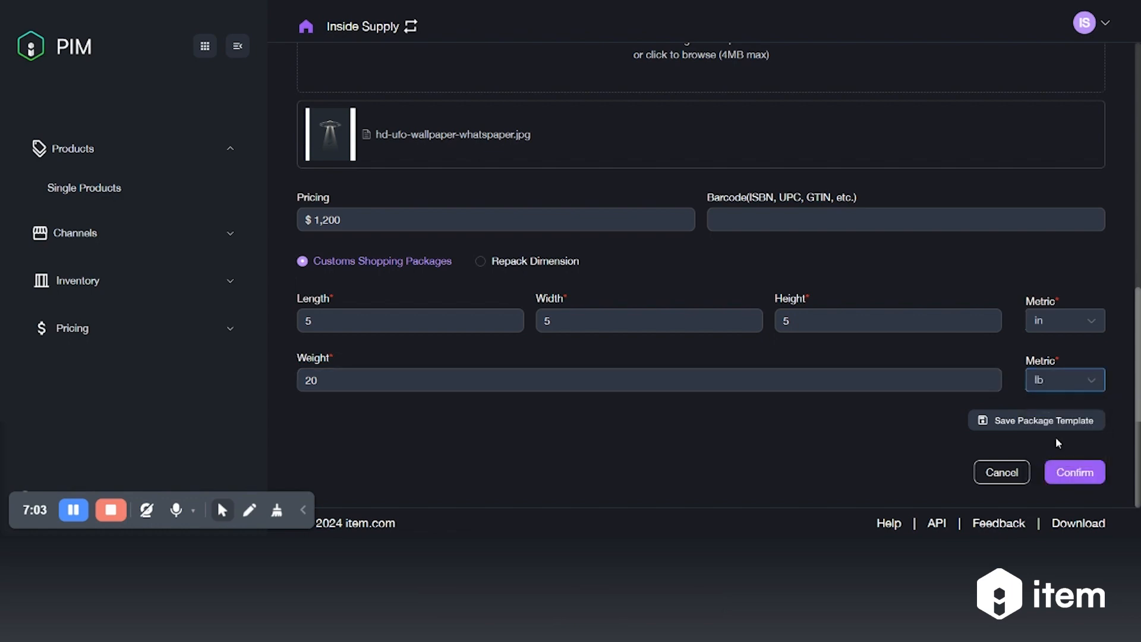
- Save these dimensions as a package template named 'Small Cube 5x5x5'
click(1030, 422)
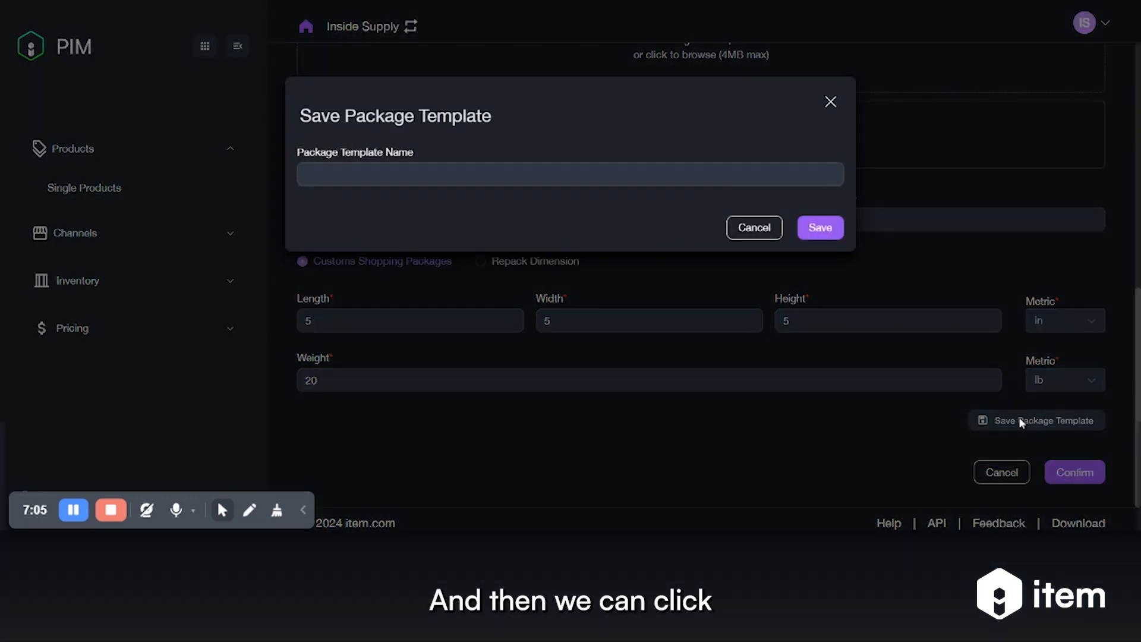
click(416, 171)
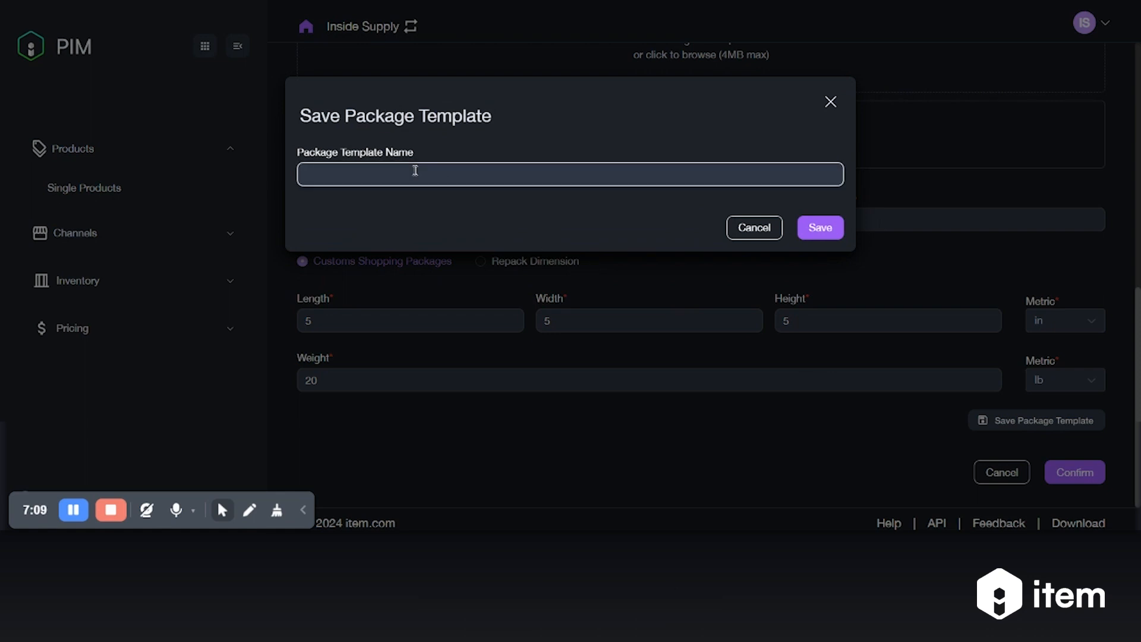
text(Small Cube)
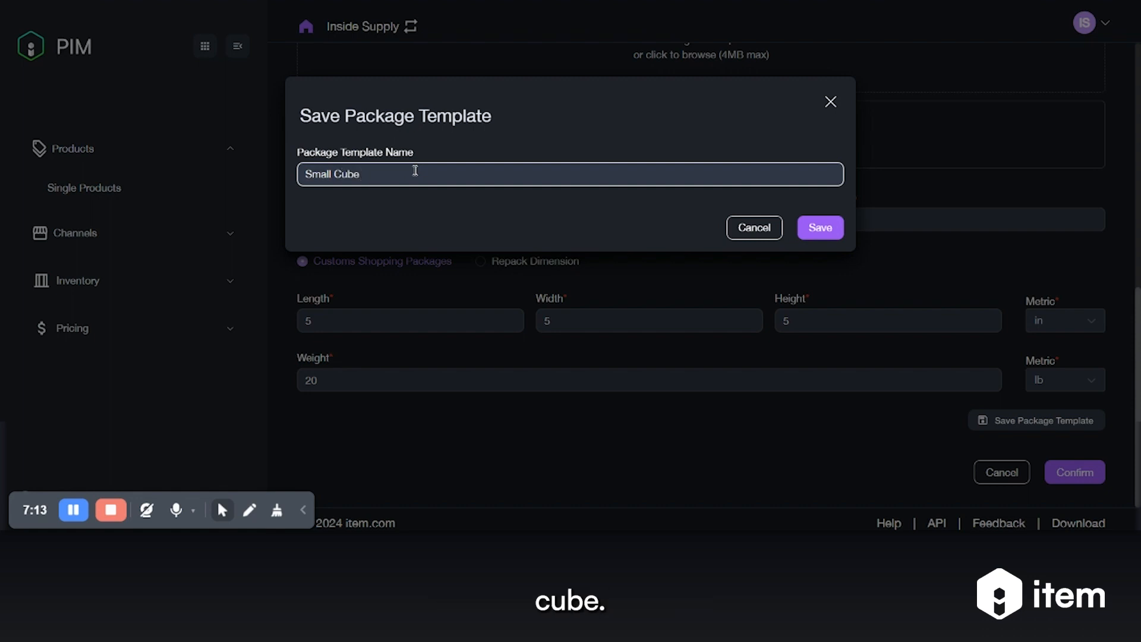
text( 5x5x5)
- Save the Small Cube 5x5x5 template and apply it as the repack dimension, after briefly trying test1
click(833, 234)
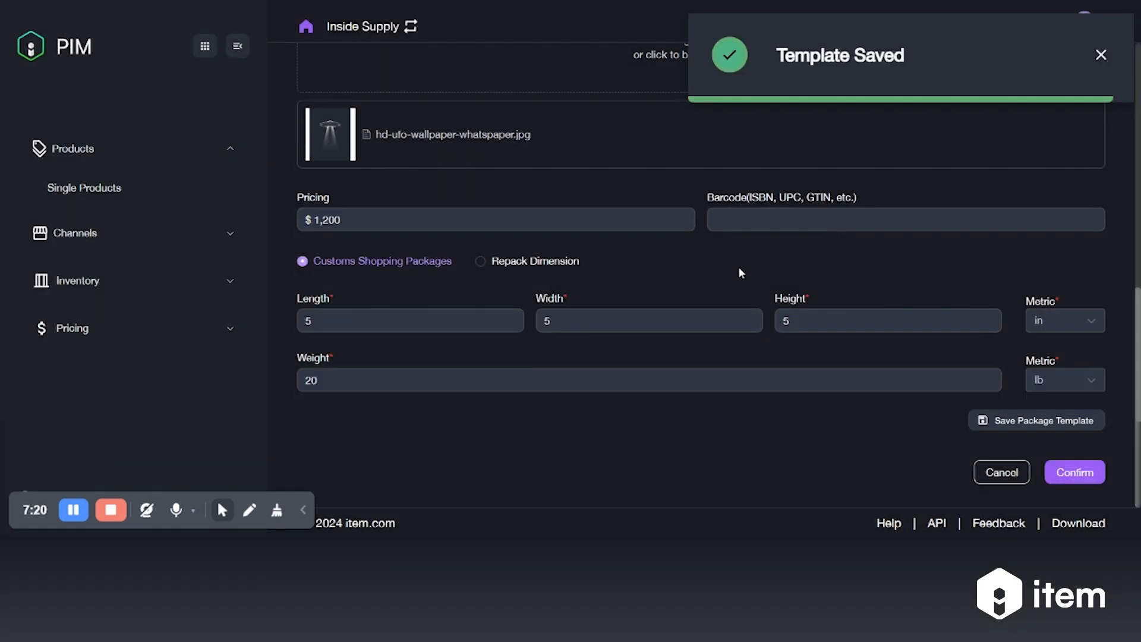
click(535, 263)
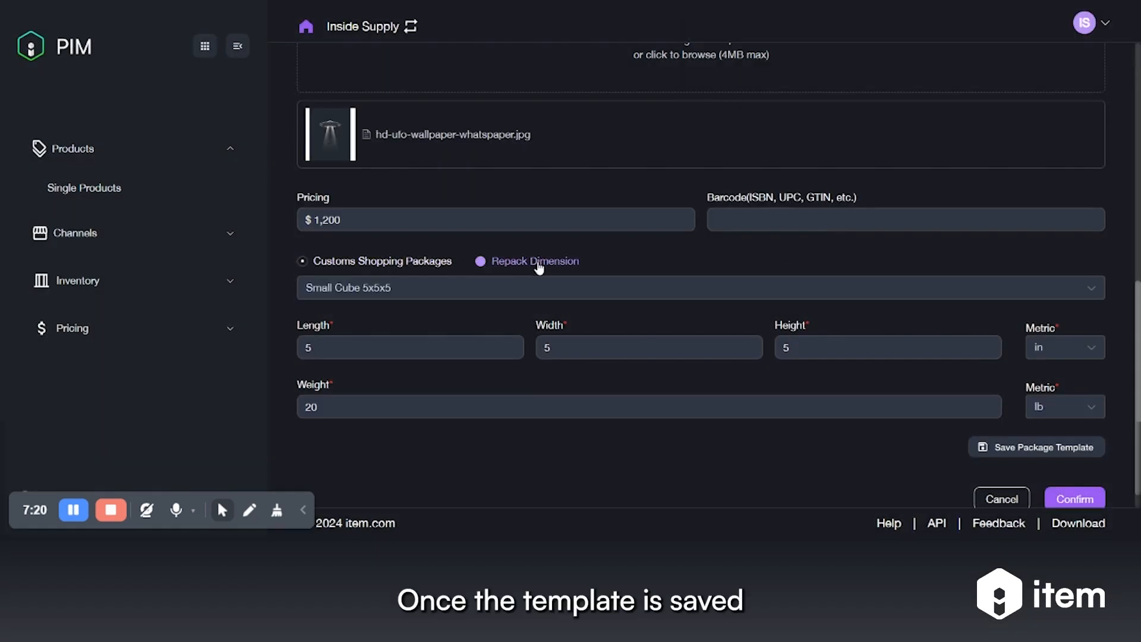
click(631, 290)
click(589, 291)
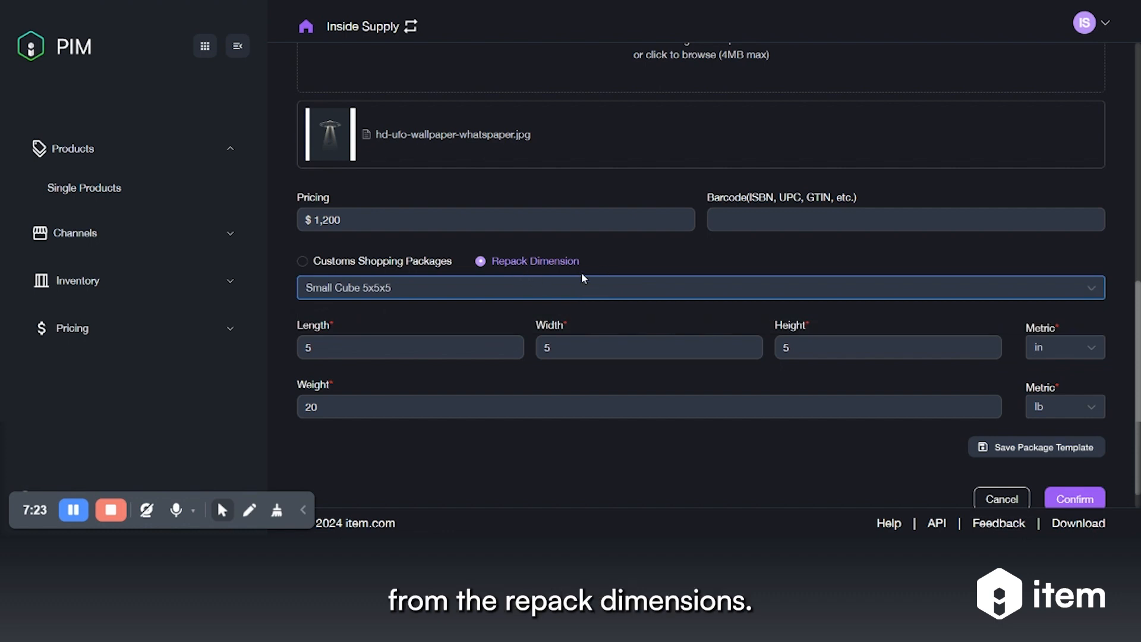
click(527, 297)
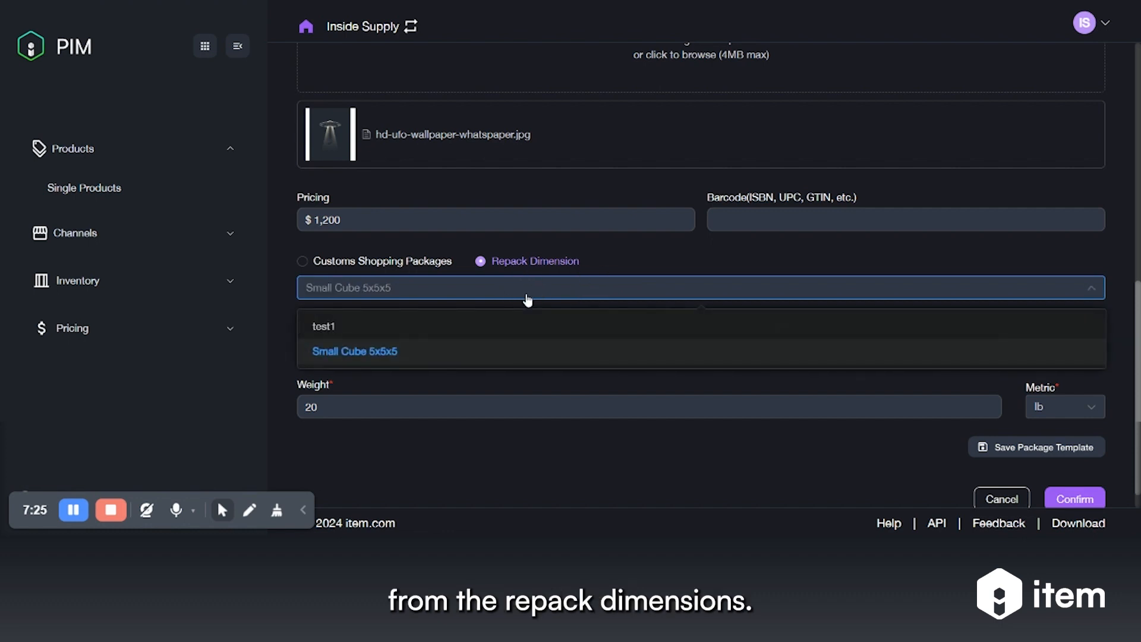
click(408, 356)
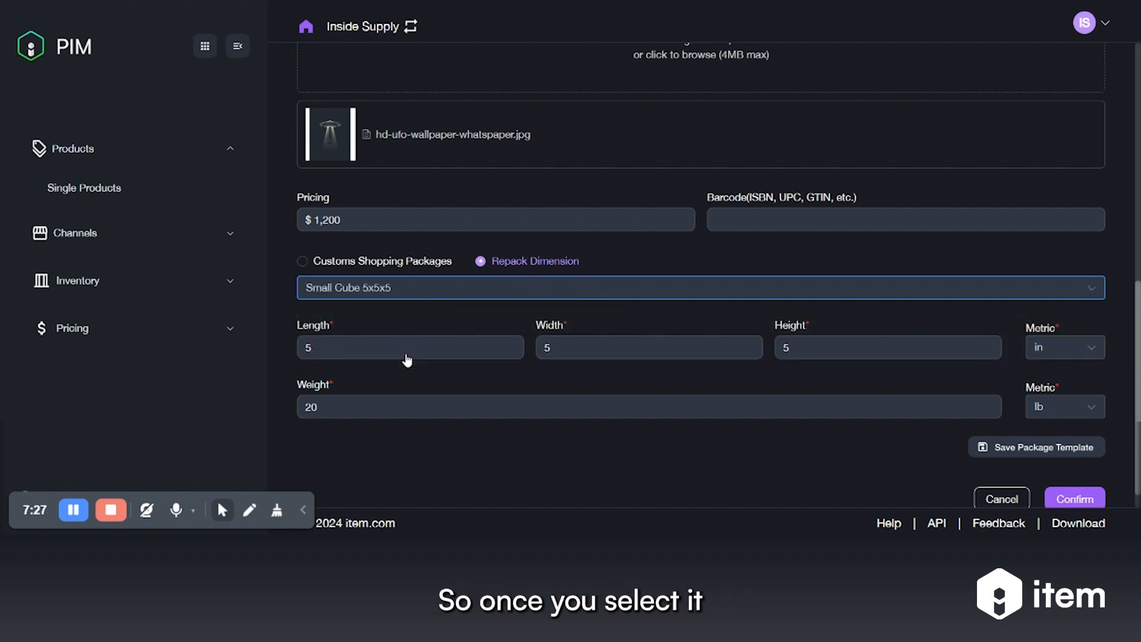
click(540, 288)
click(404, 327)
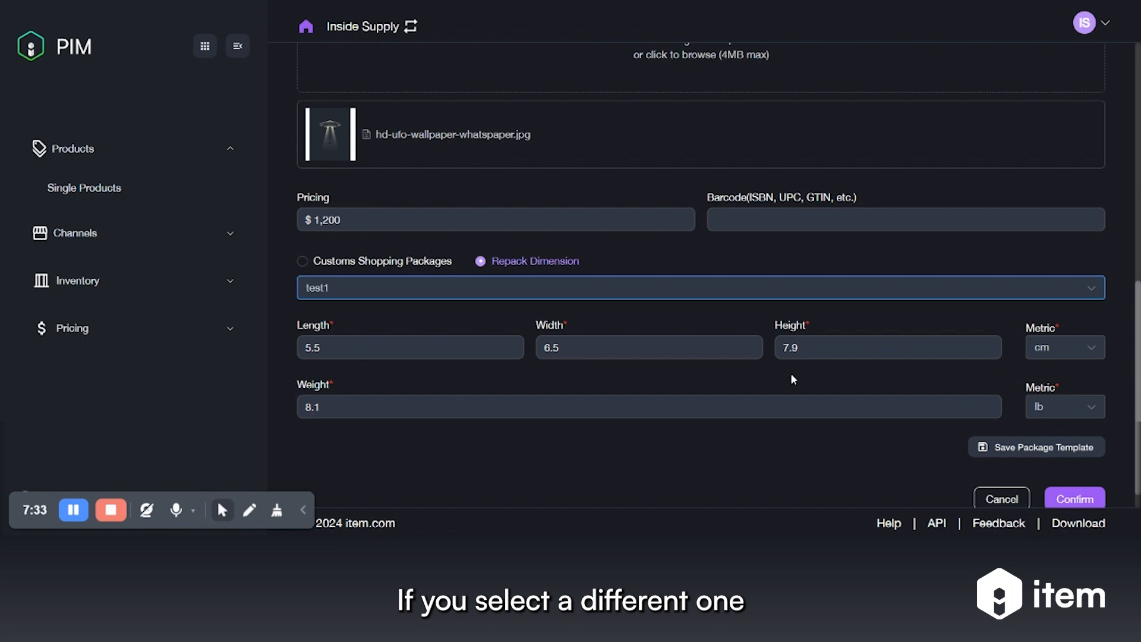
click(667, 293)
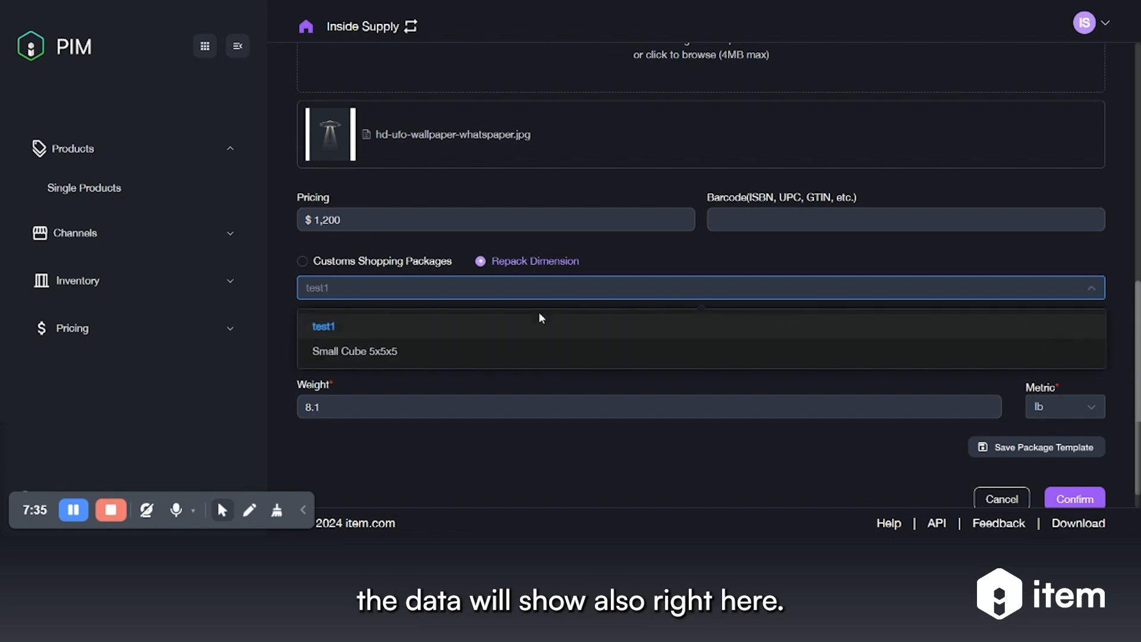
click(408, 347)
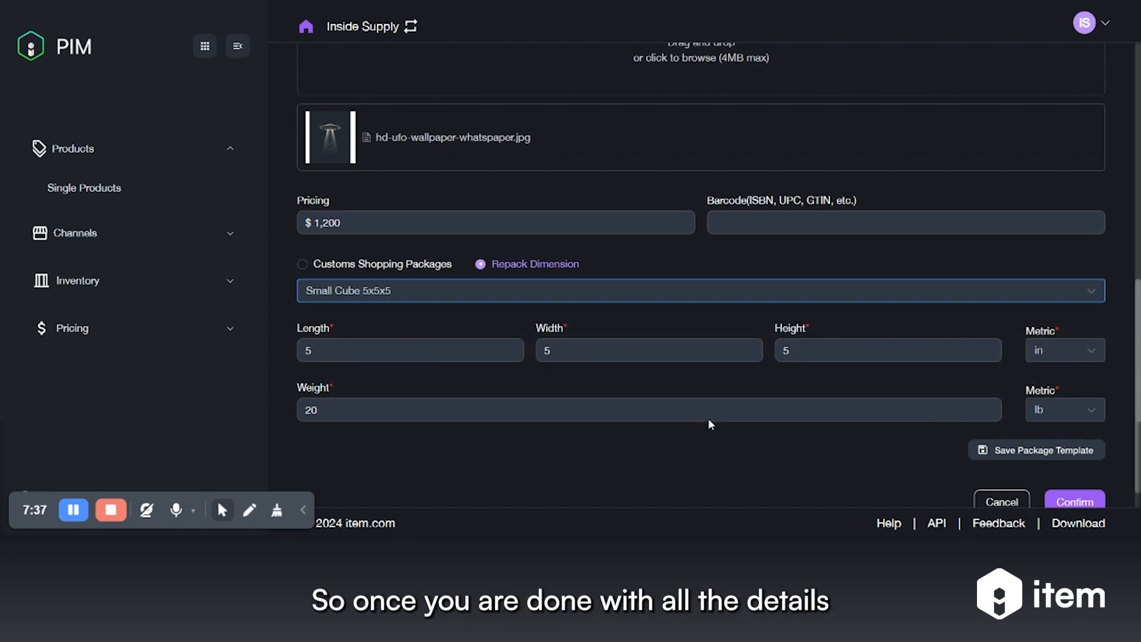
- Set the product status to Active and confirm to save Green Bag - Nike
scroll(708, 418, up, 2)
scroll(708, 419, down, 3)
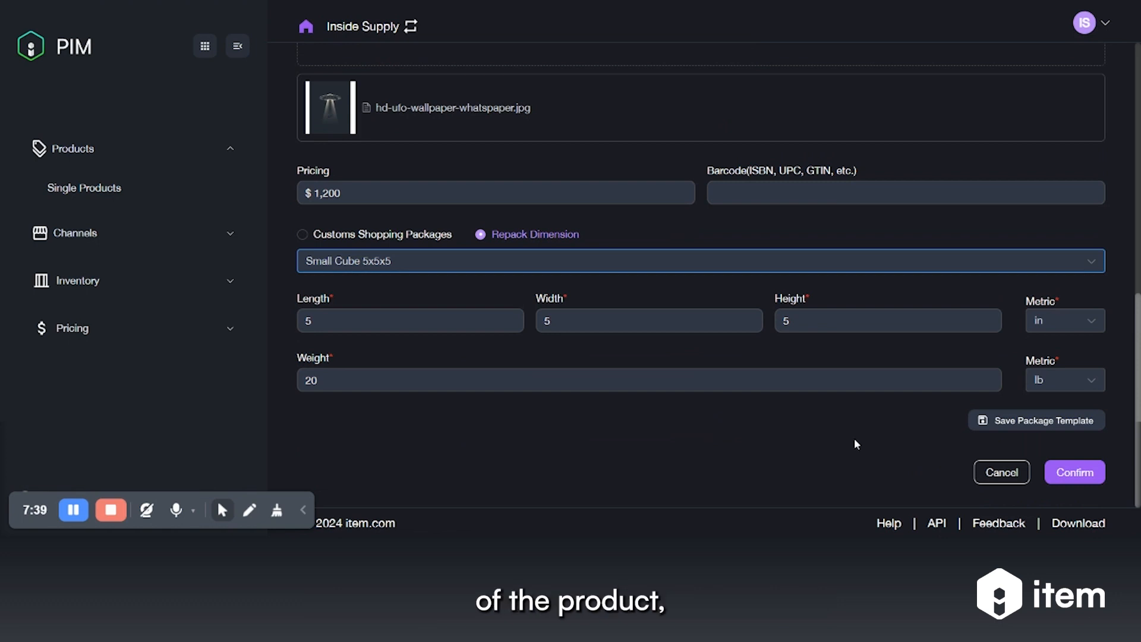
click(1088, 481)
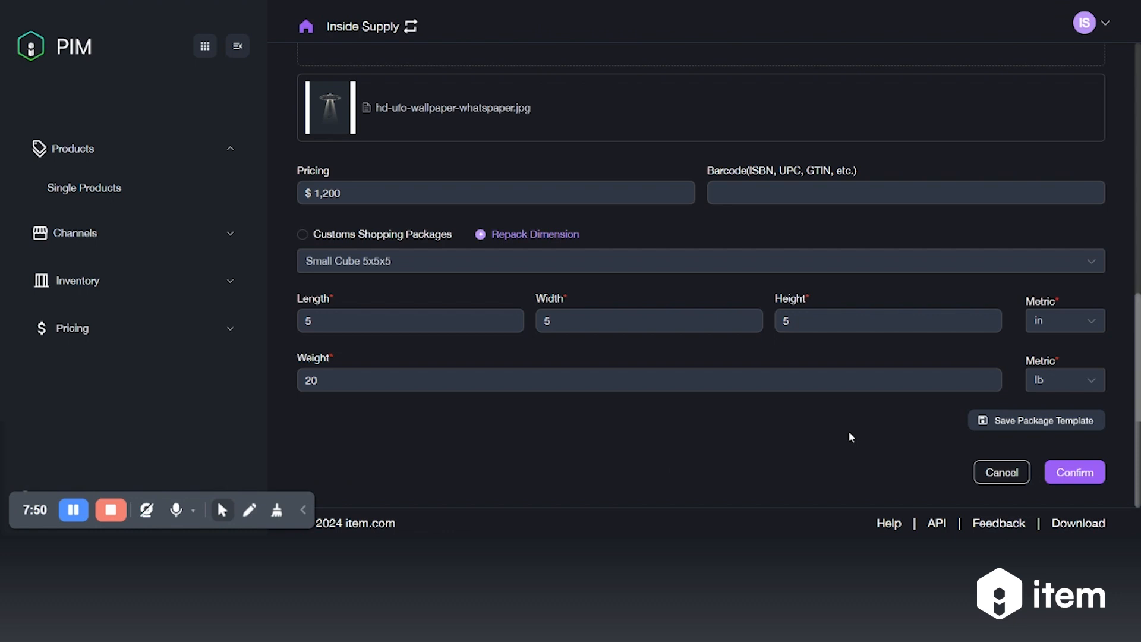
scroll(867, 425, up, 9)
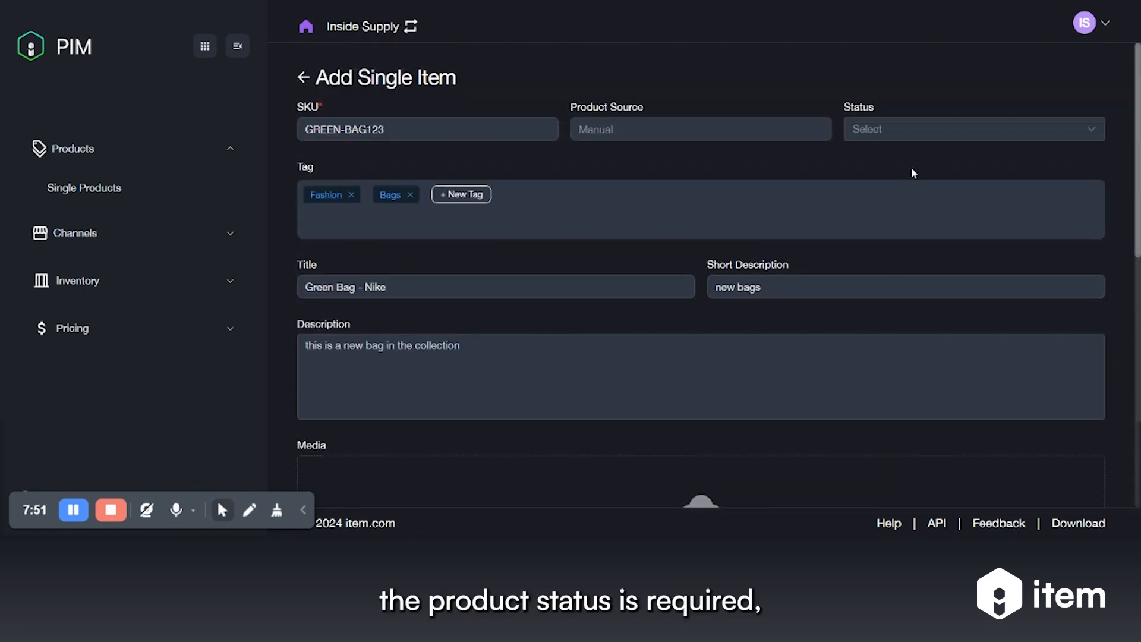
click(913, 130)
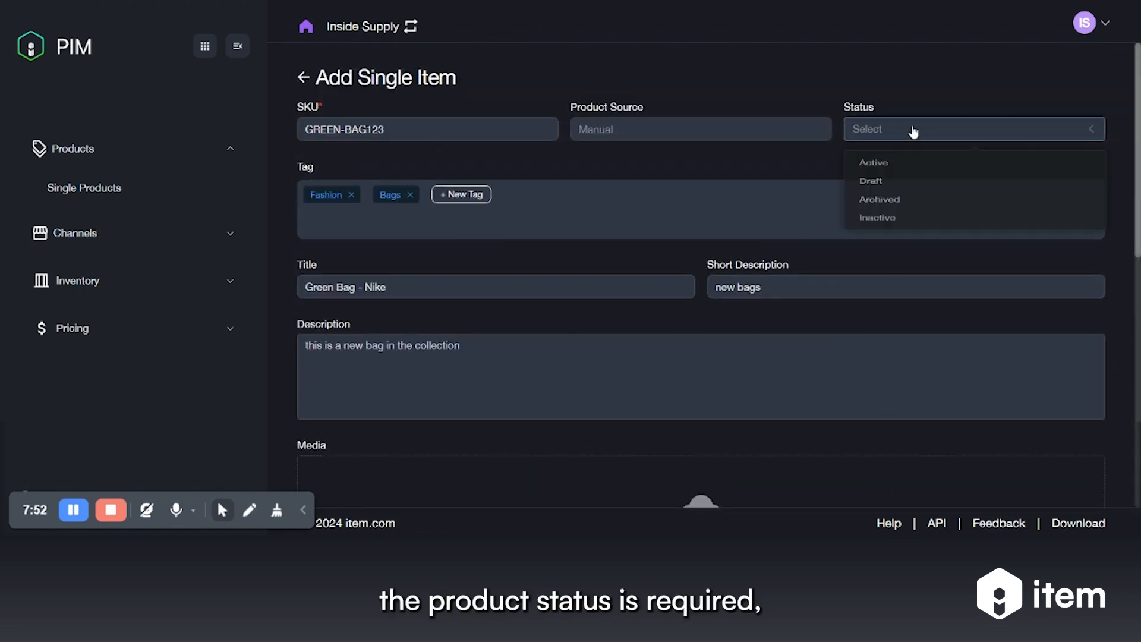
click(882, 188)
click(883, 135)
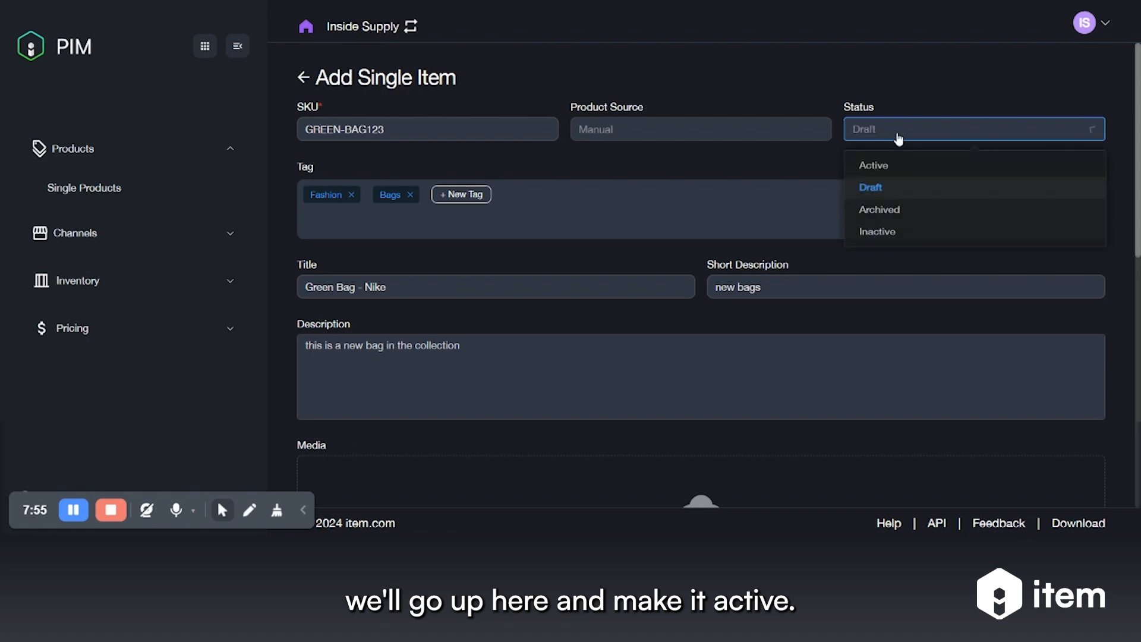
click(871, 169)
scroll(945, 303, down, 10)
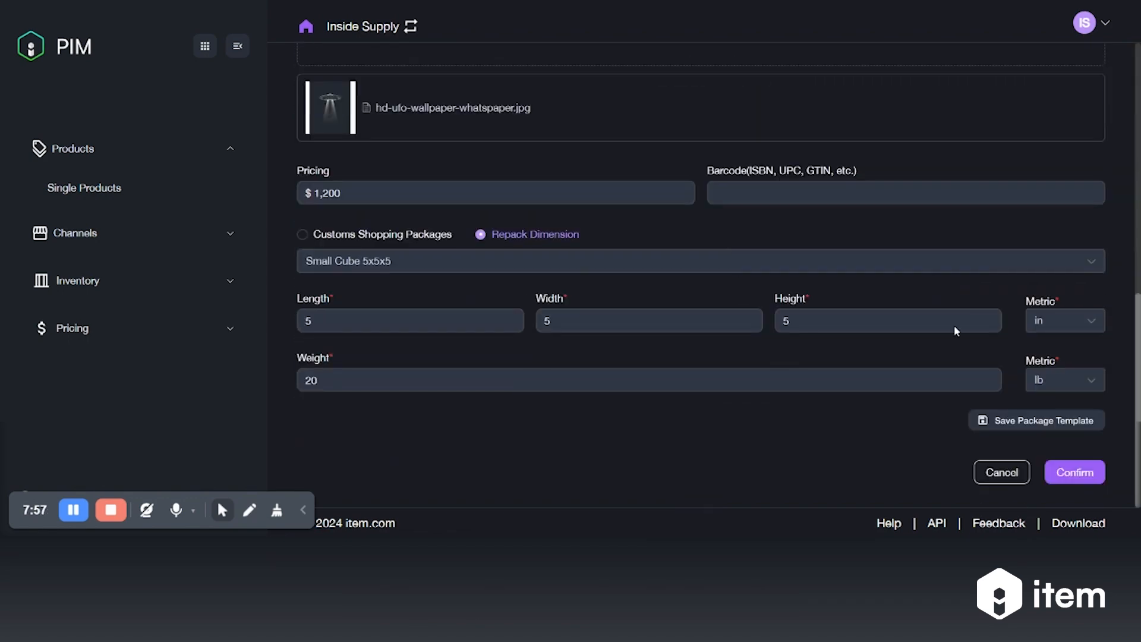
click(1070, 470)
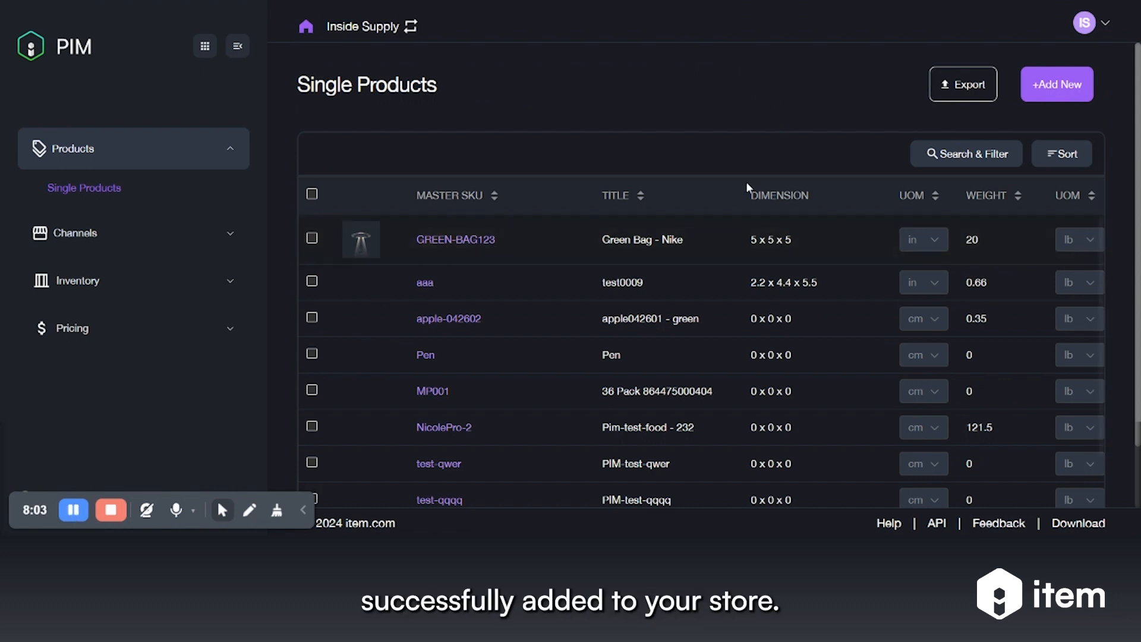
- Start an Import From Channel and list the products of the test-lc Shopify store
click(1064, 90)
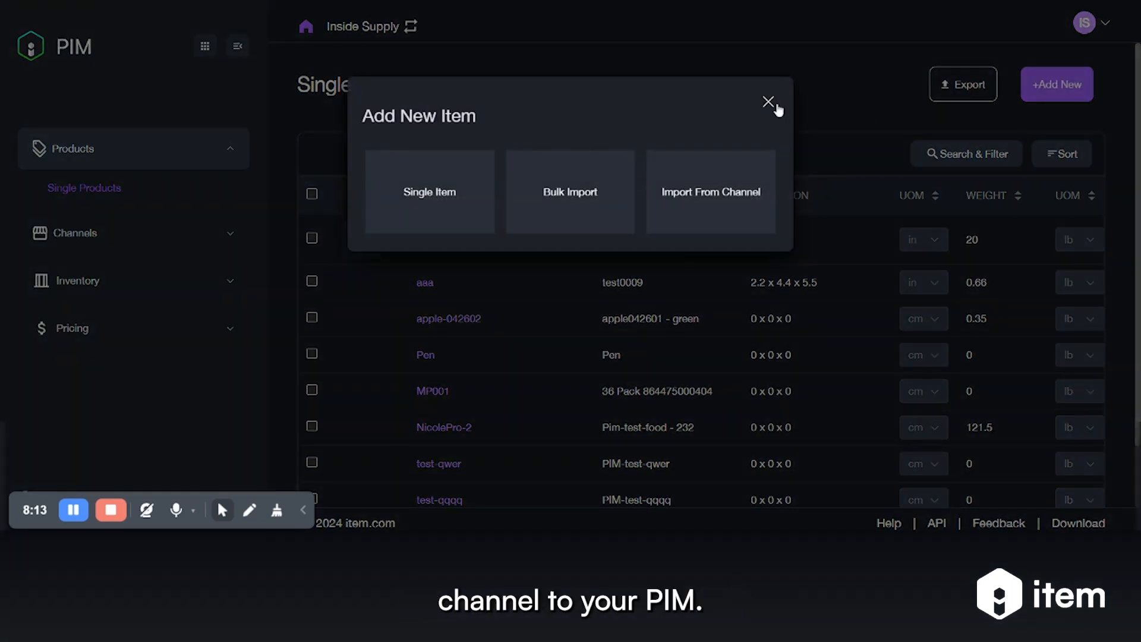
click(769, 103)
click(1057, 85)
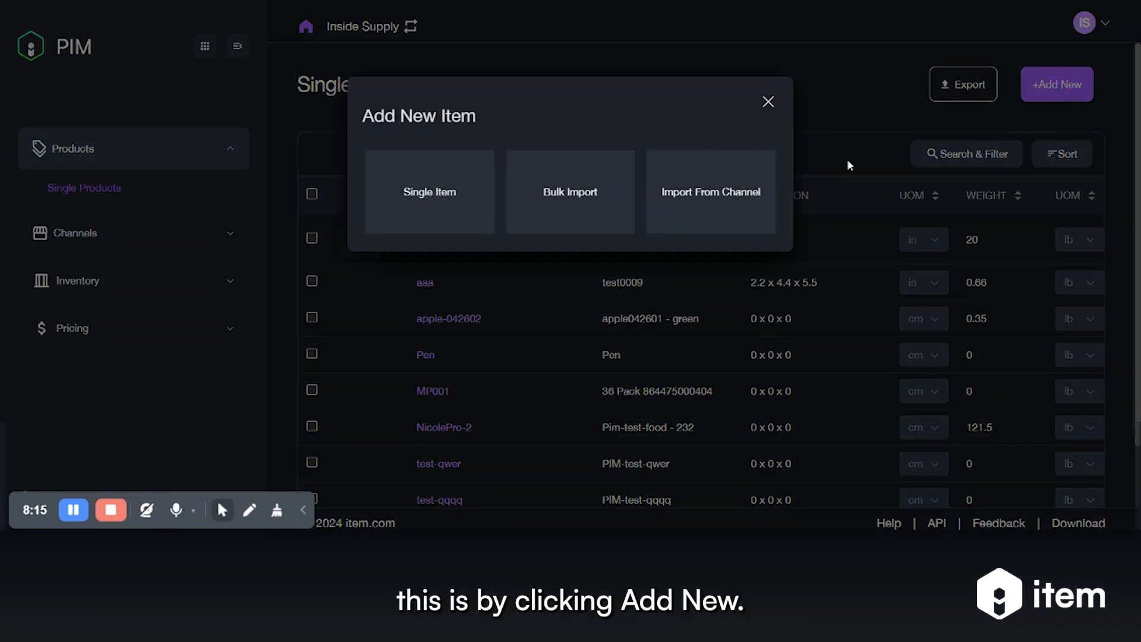
click(708, 218)
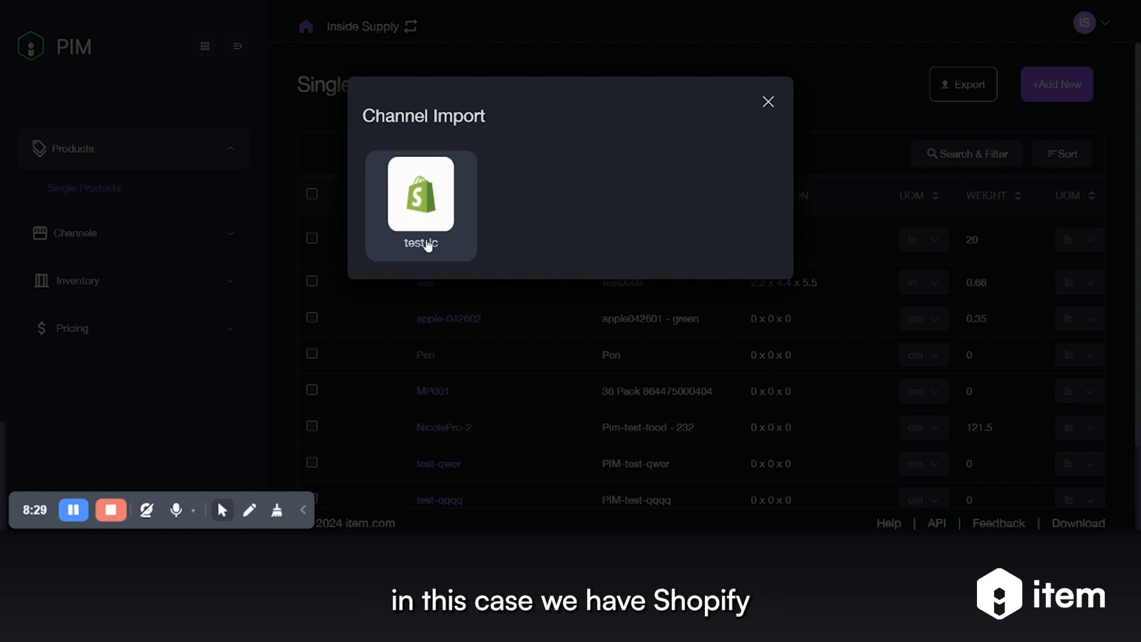
click(433, 199)
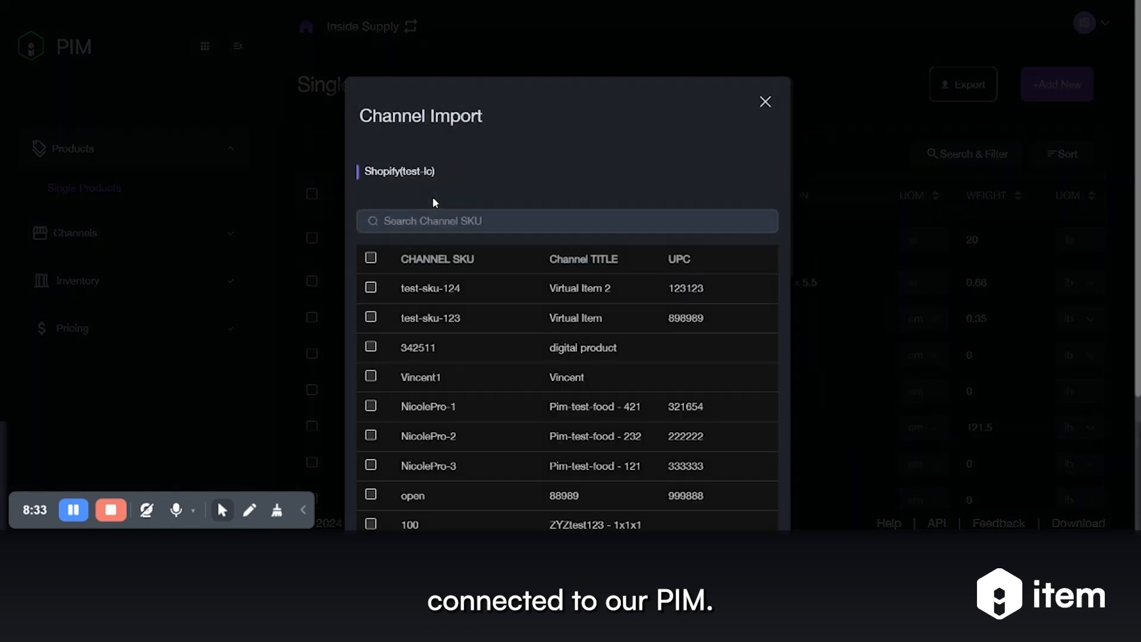
- Select test-sku-124 (Virtual Item 2) and import it from the channel
scroll(559, 190, down, 3)
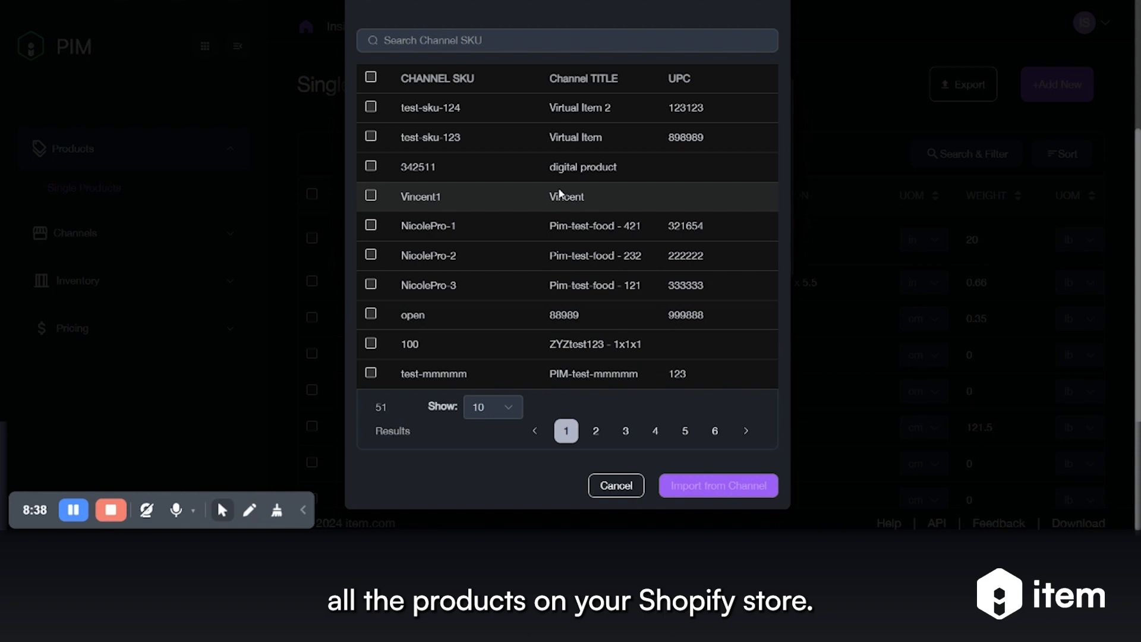
click(371, 108)
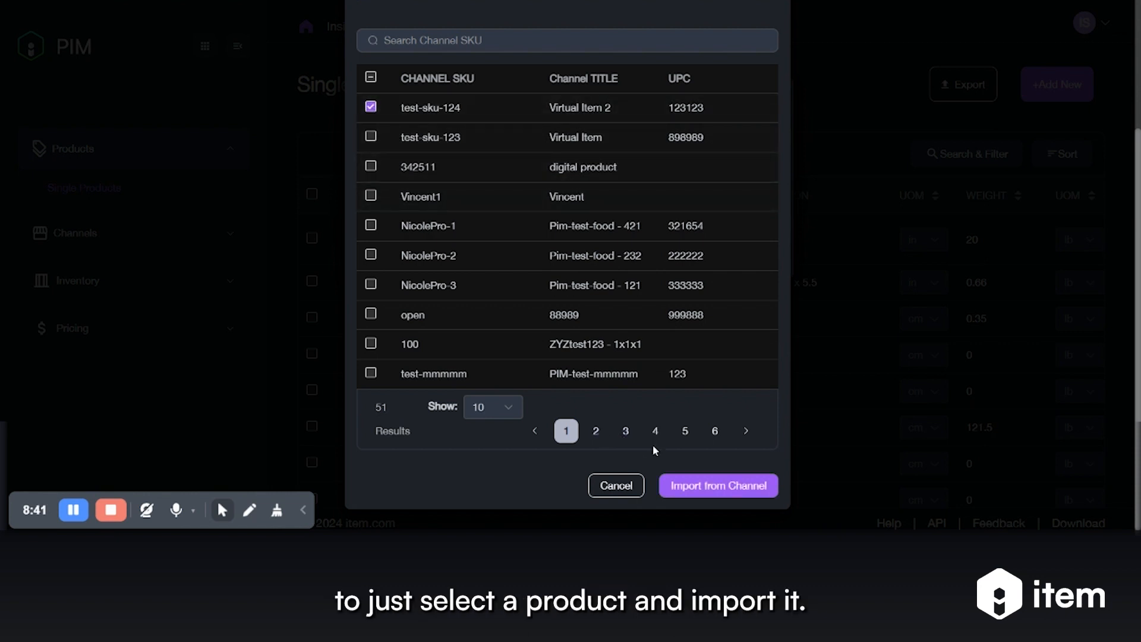
scroll(665, 450, up, 1)
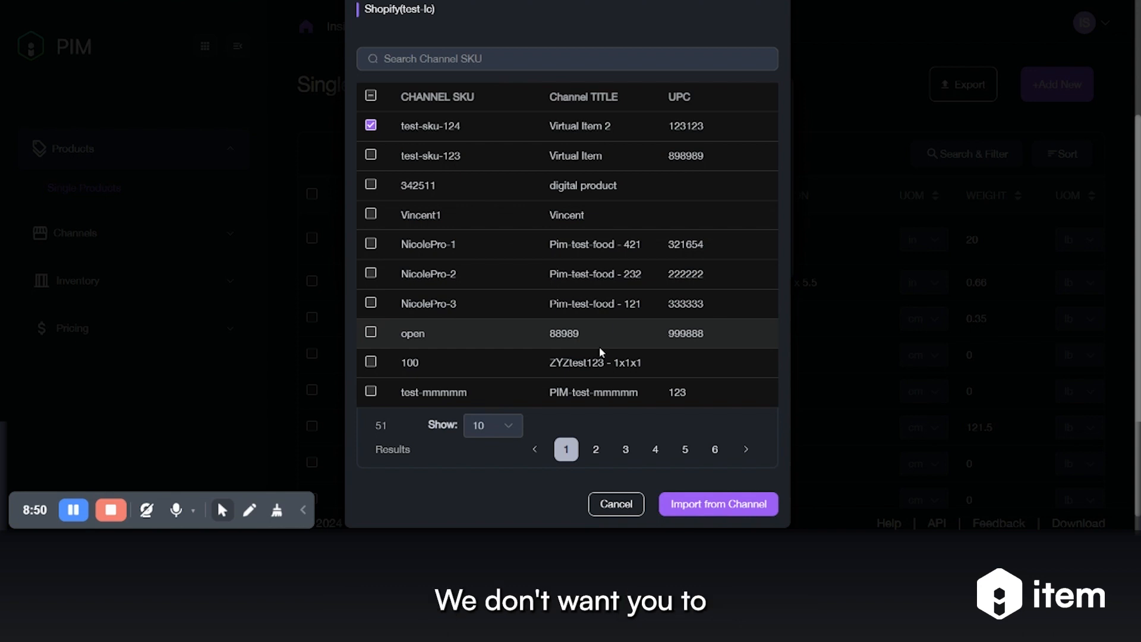
click(432, 62)
scroll(501, 62, up, 1)
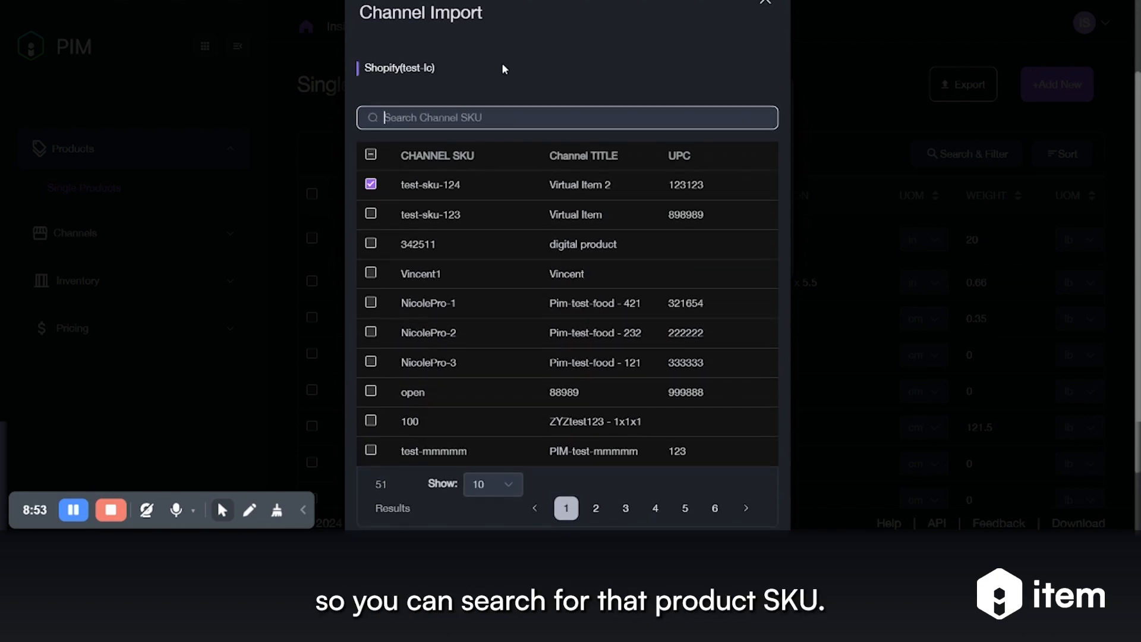
scroll(502, 65, down, 2)
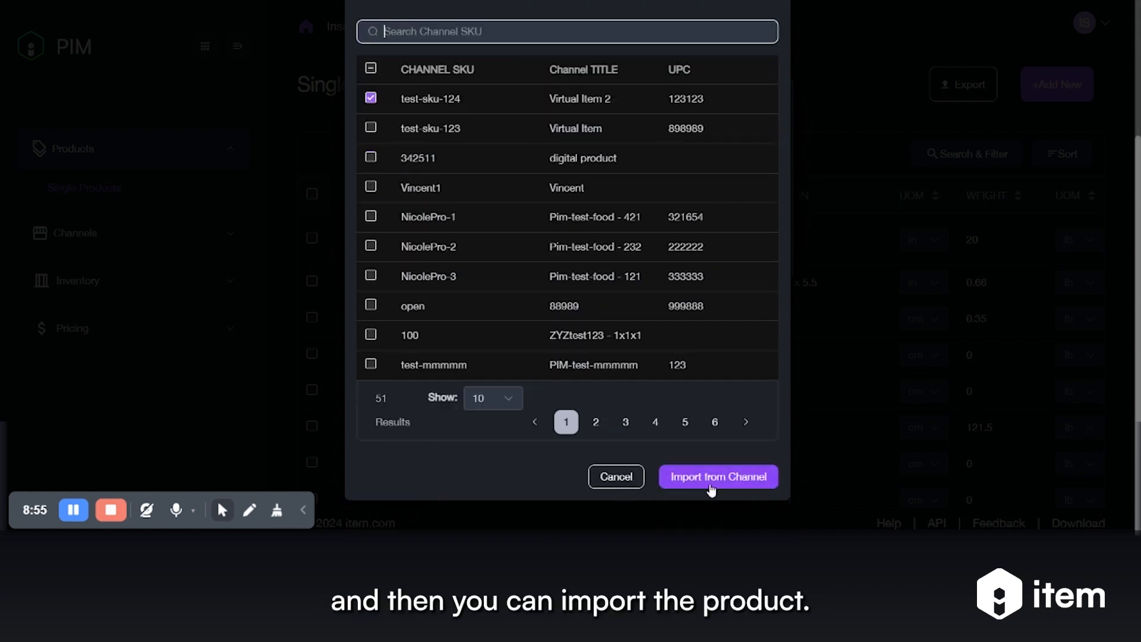
scroll(524, 290, up, 3)
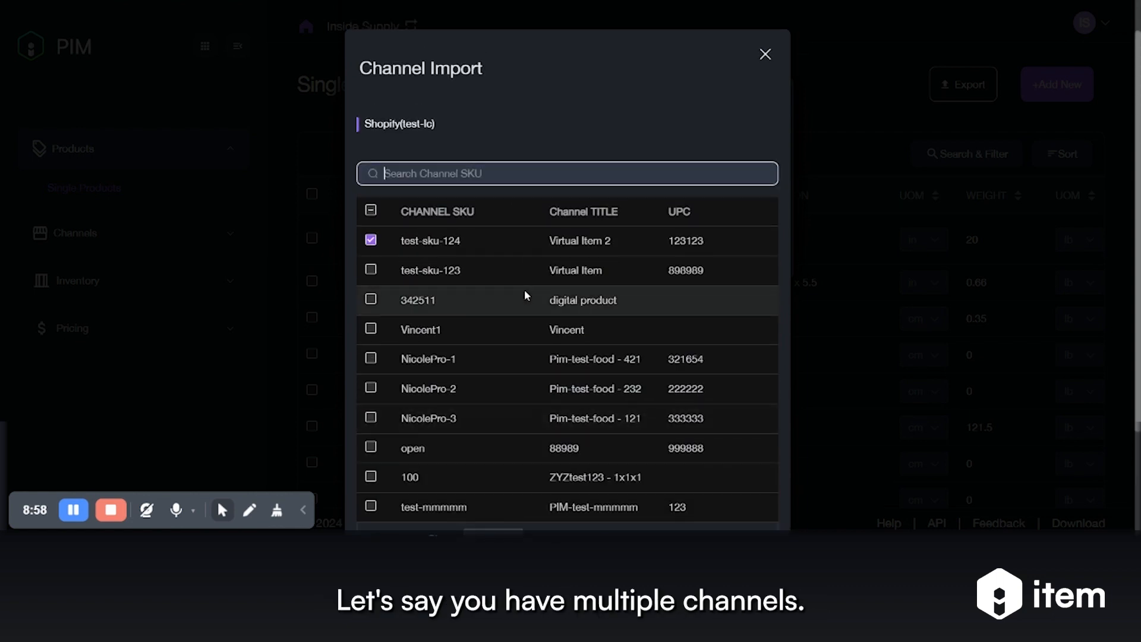
click(361, 129)
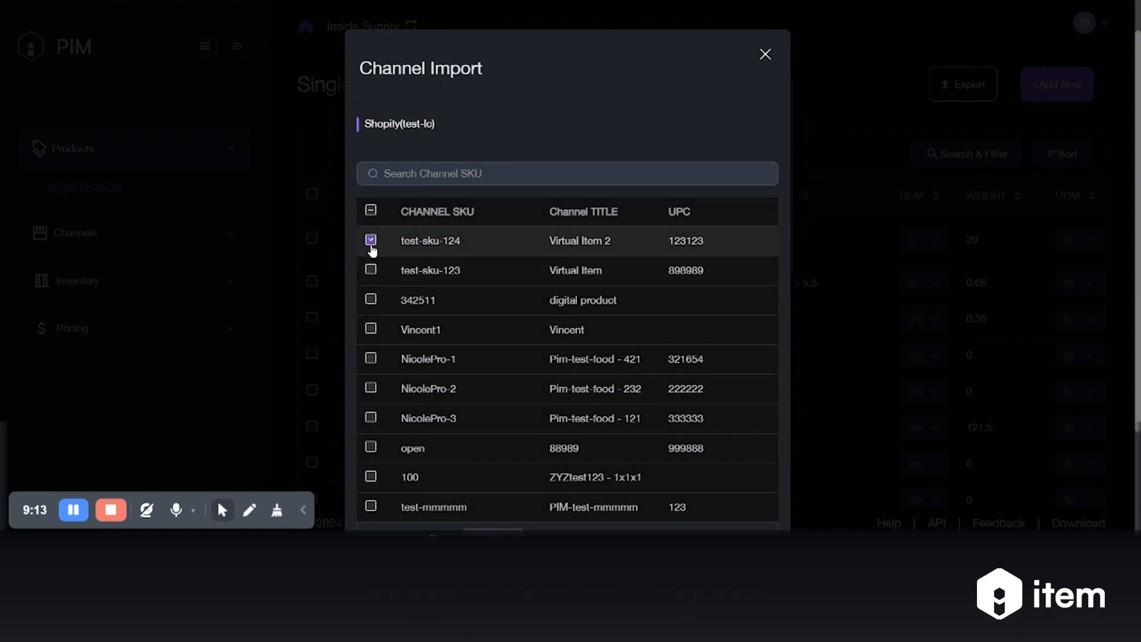
scroll(479, 309, down, 3)
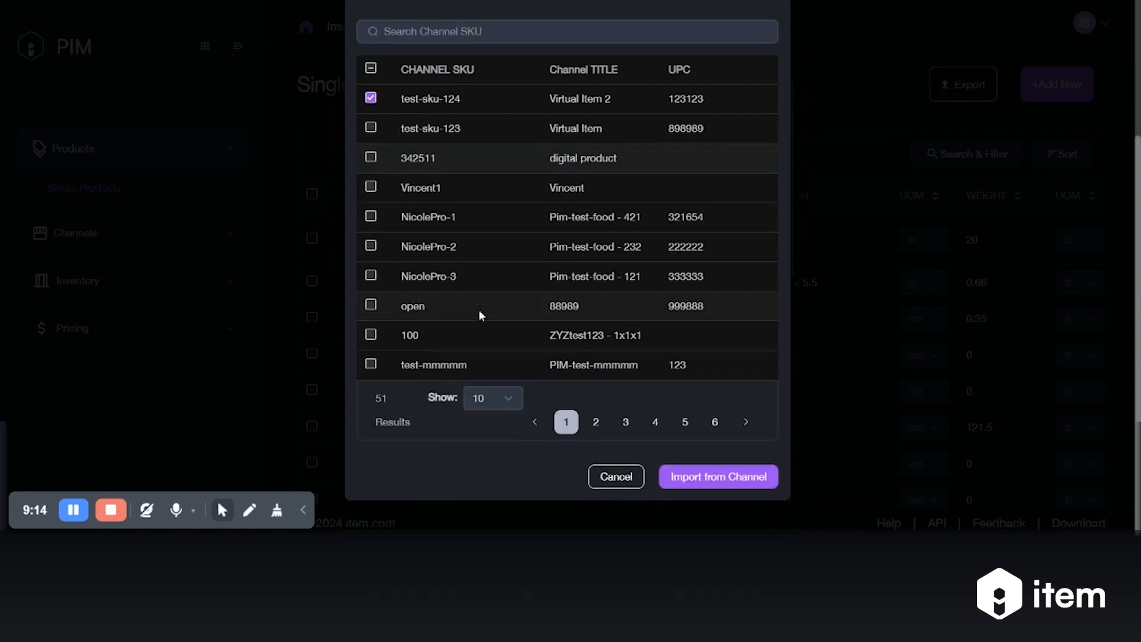
click(701, 482)
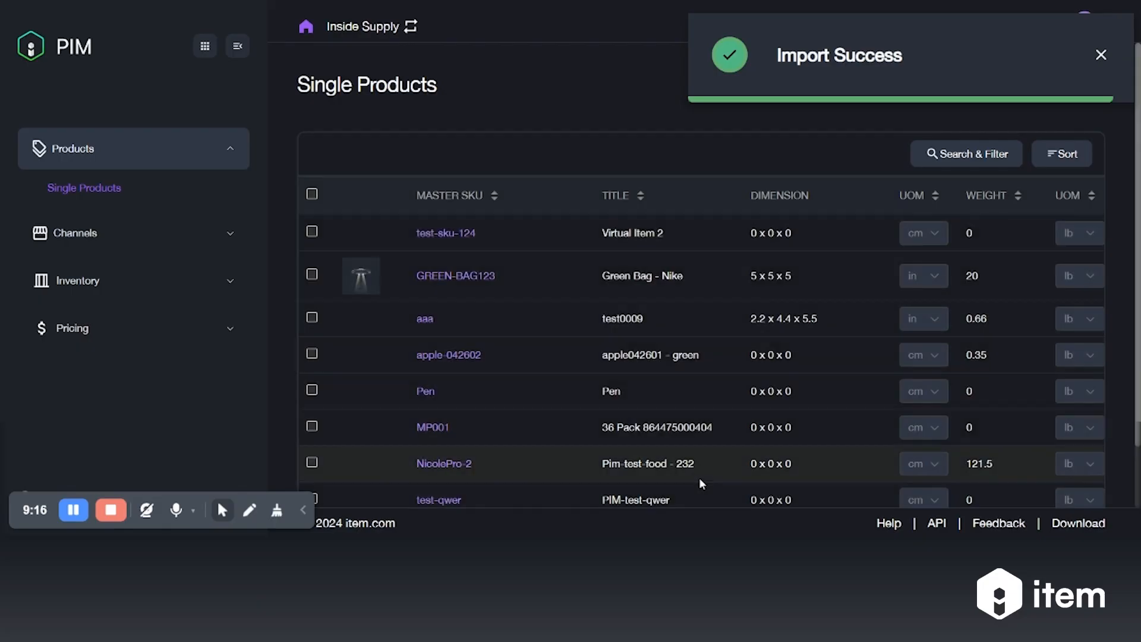
- Dismiss the Import Success notice and collapse the Products submenu in the sidebar
click(925, 43)
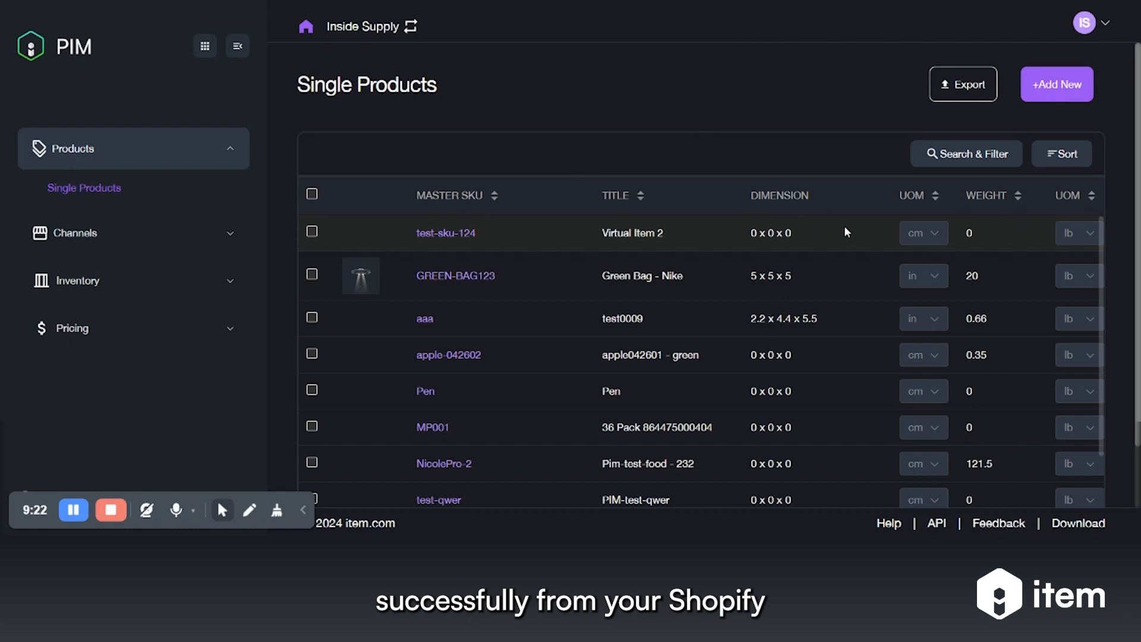
click(74, 511)
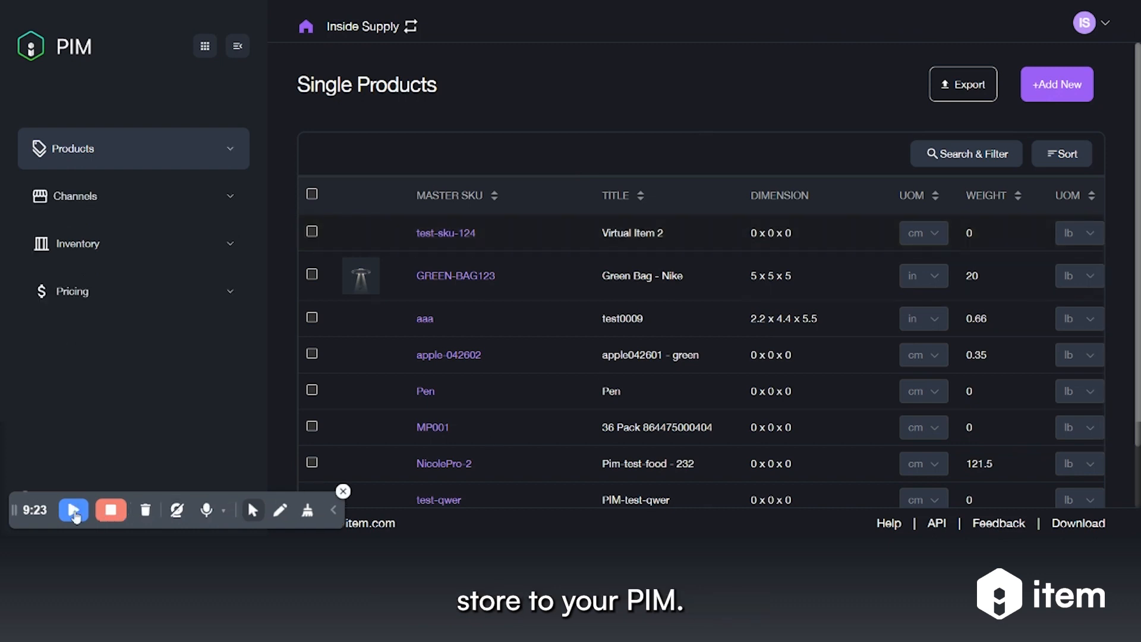
click(73, 512)
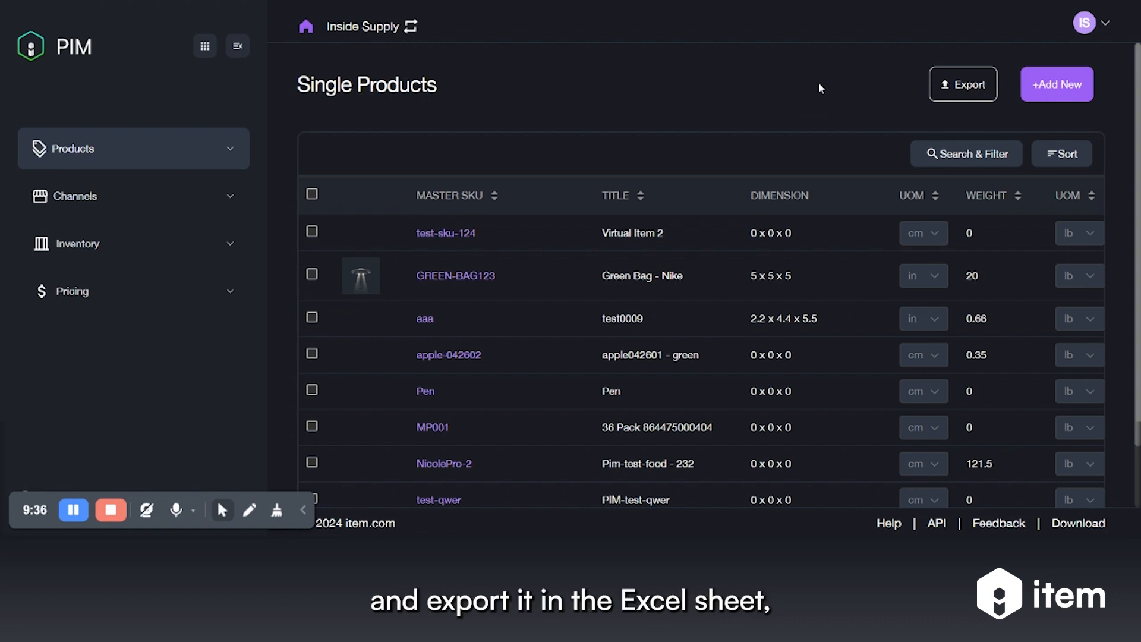
- Export the product list as SingleProduct-new.csv
click(954, 87)
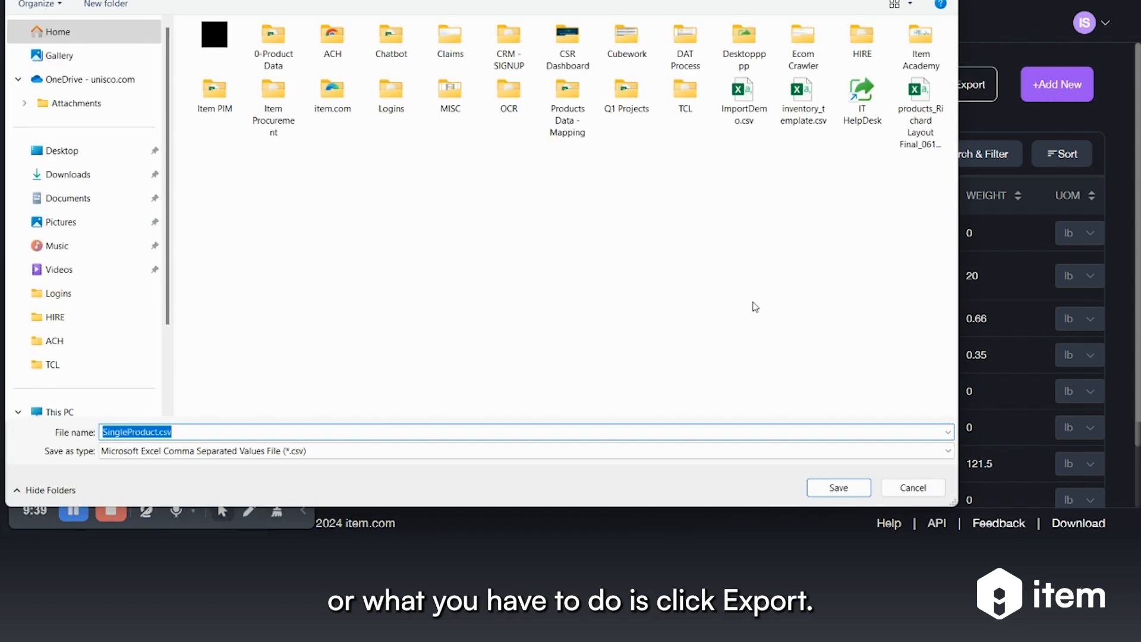
click(158, 430)
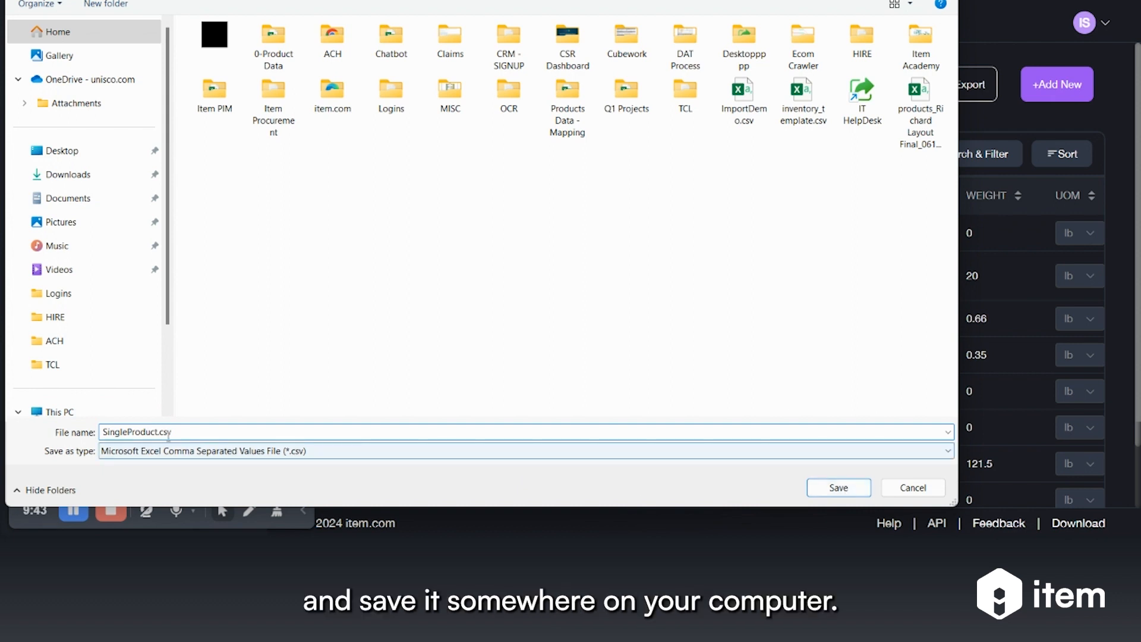
text(-new)
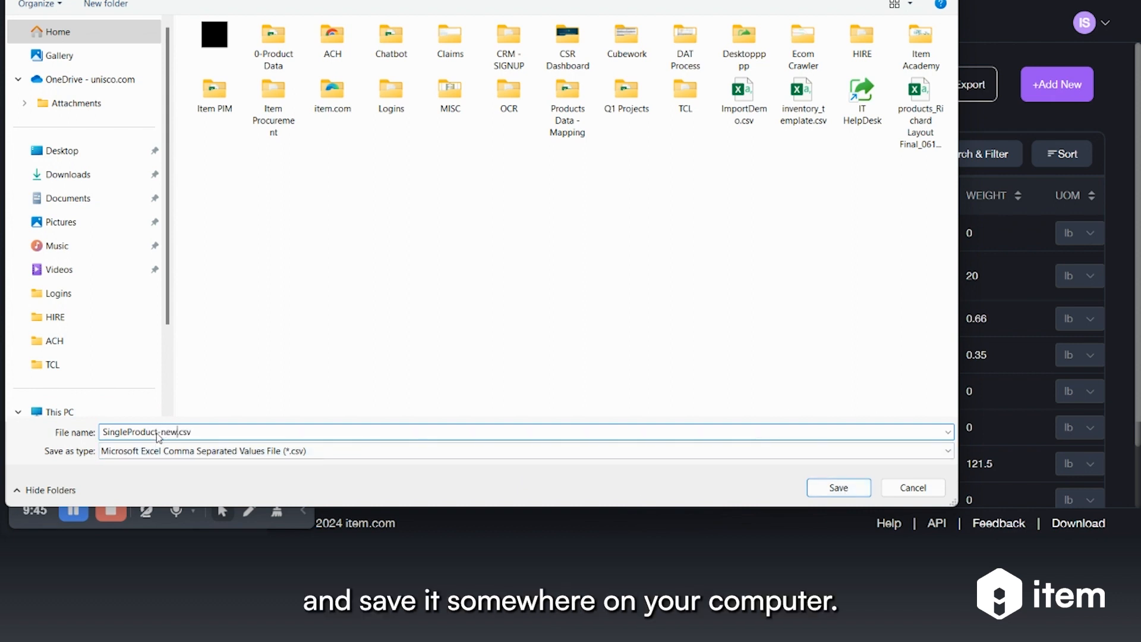
click(838, 487)
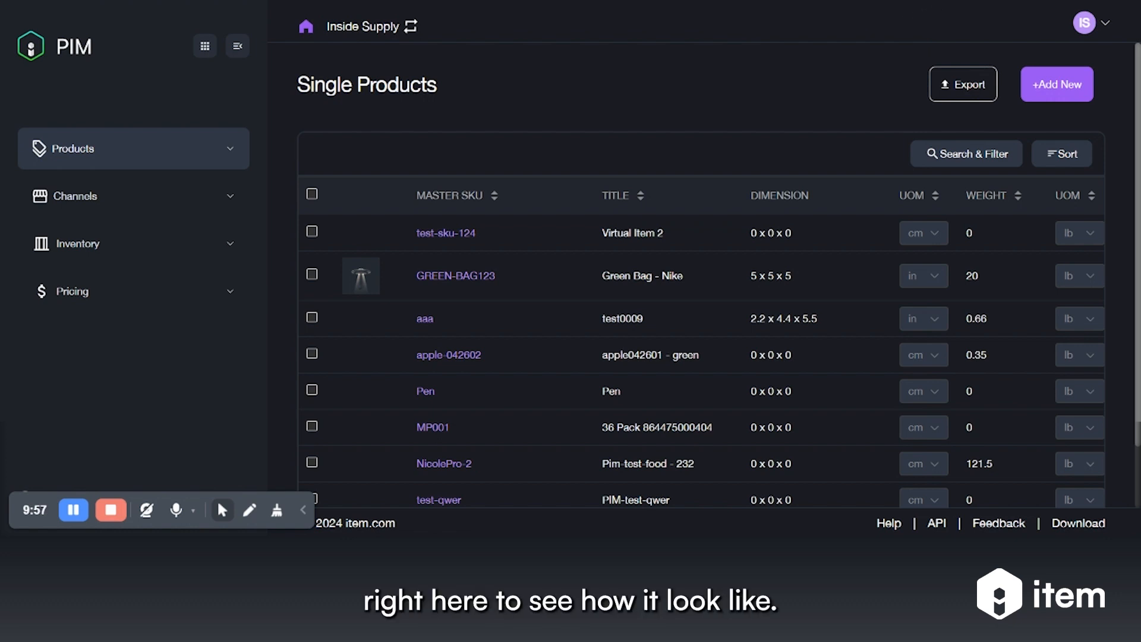
- Open the exported SingleProduct-new.csv workbook in Excel
click(975, 1)
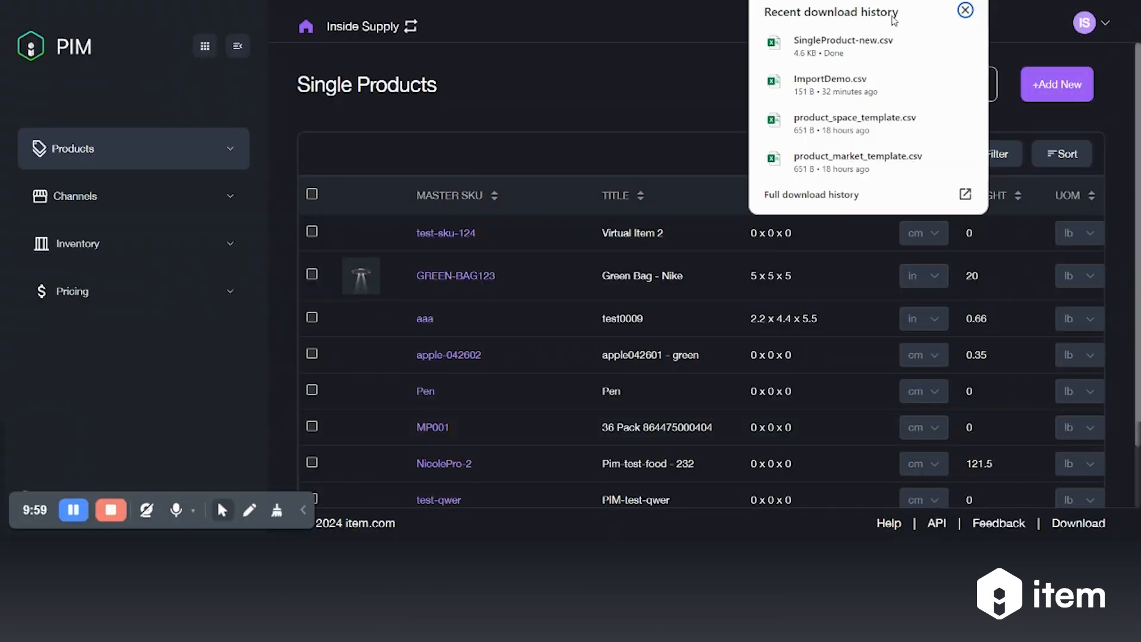
click(839, 59)
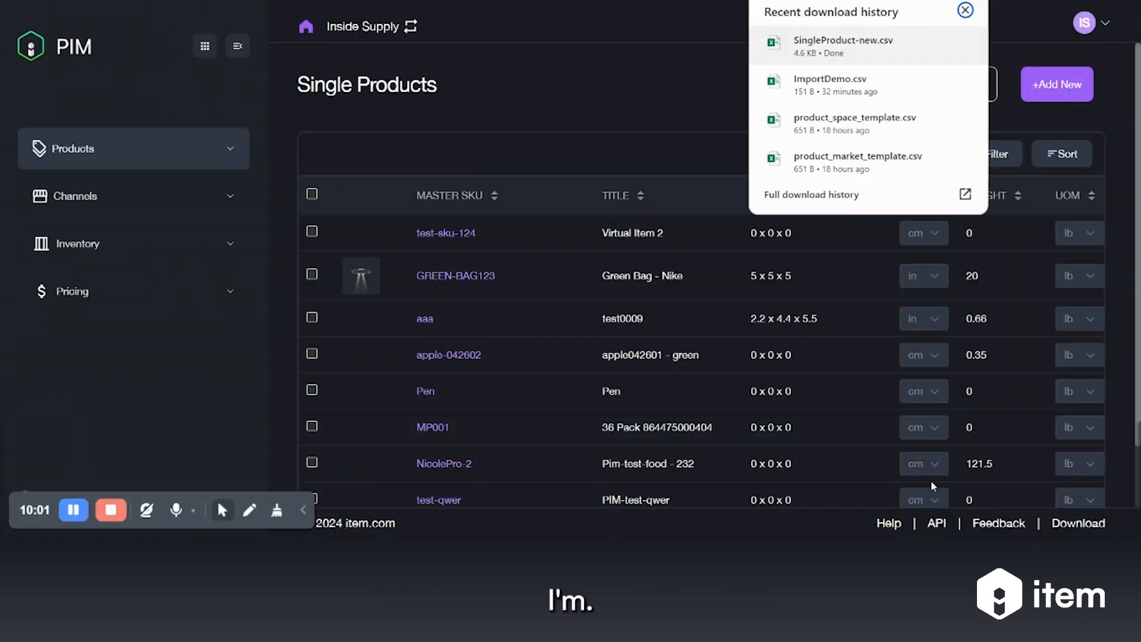
click(833, 544)
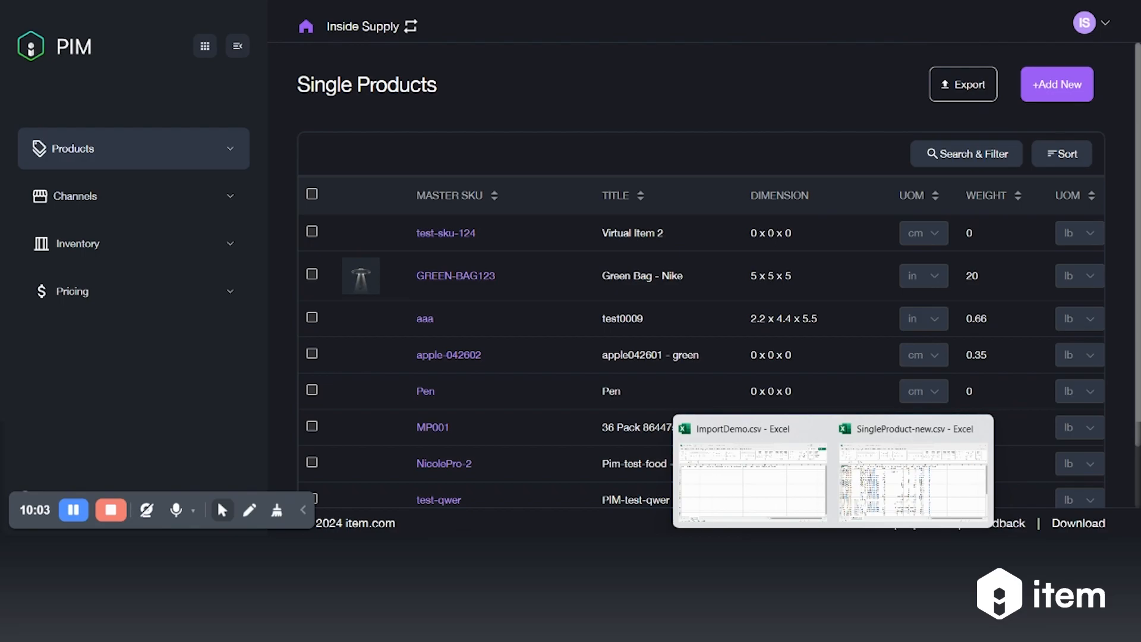
click(936, 498)
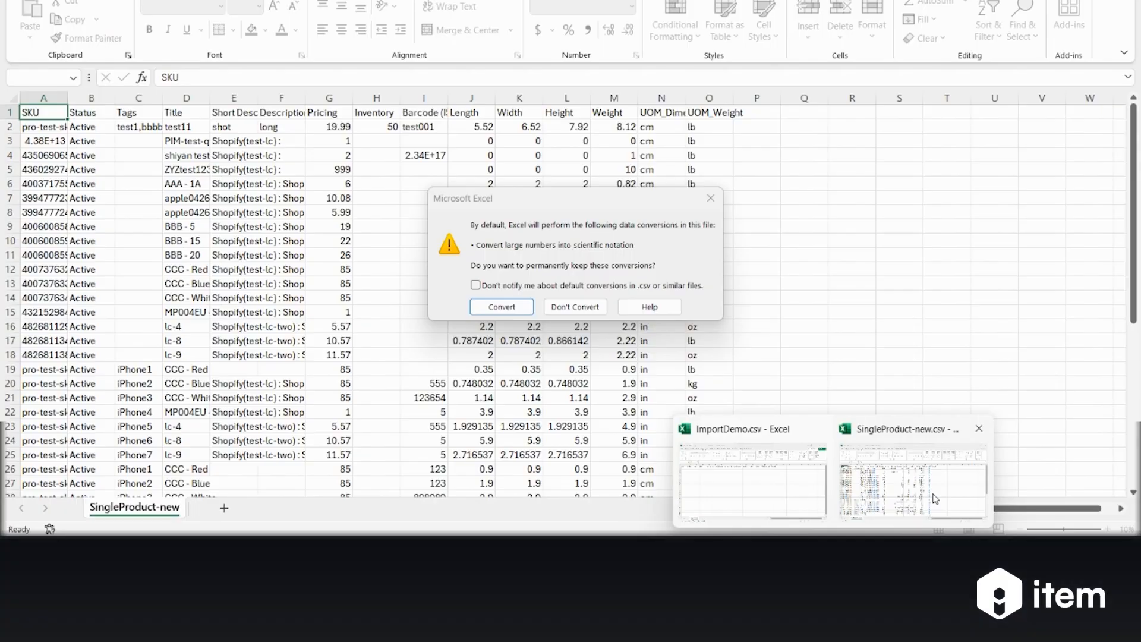
- Dismiss the data conversion prompt, widen column A to show full SKUs, and select them
click(710, 198)
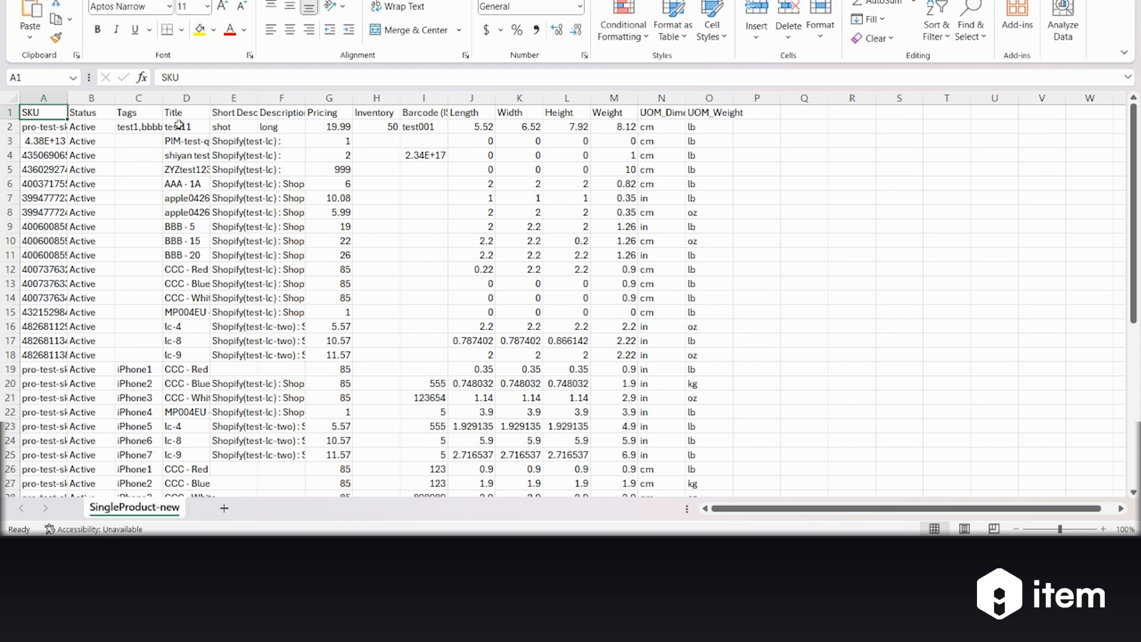
click(321, 116)
drag(67, 99, 124, 99)
click(74, 126)
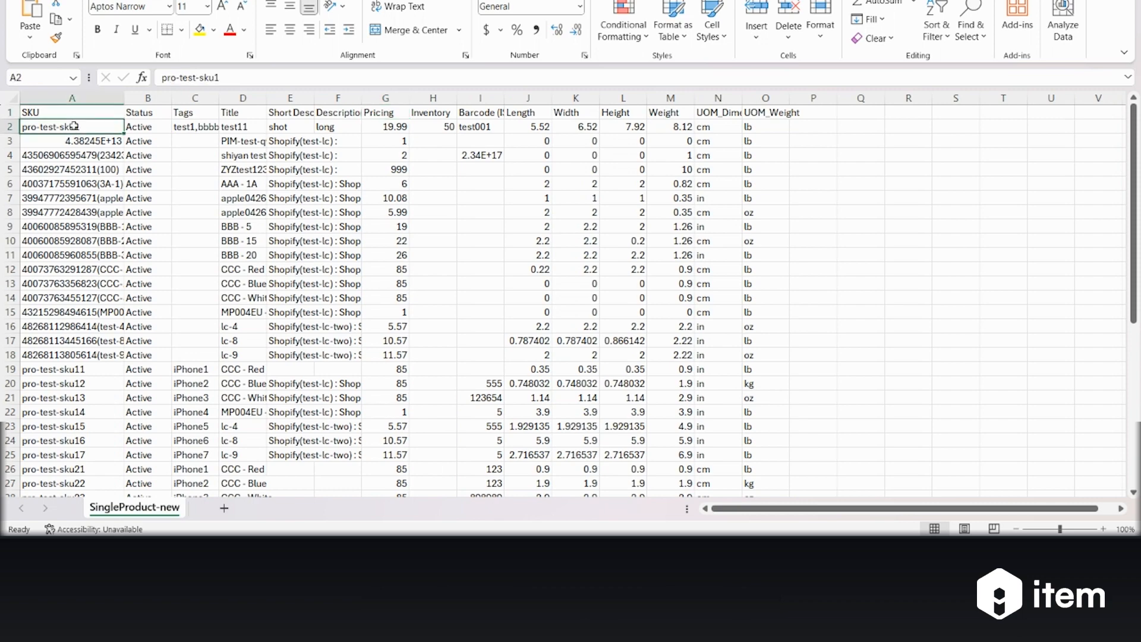
key(ctrl+Down)
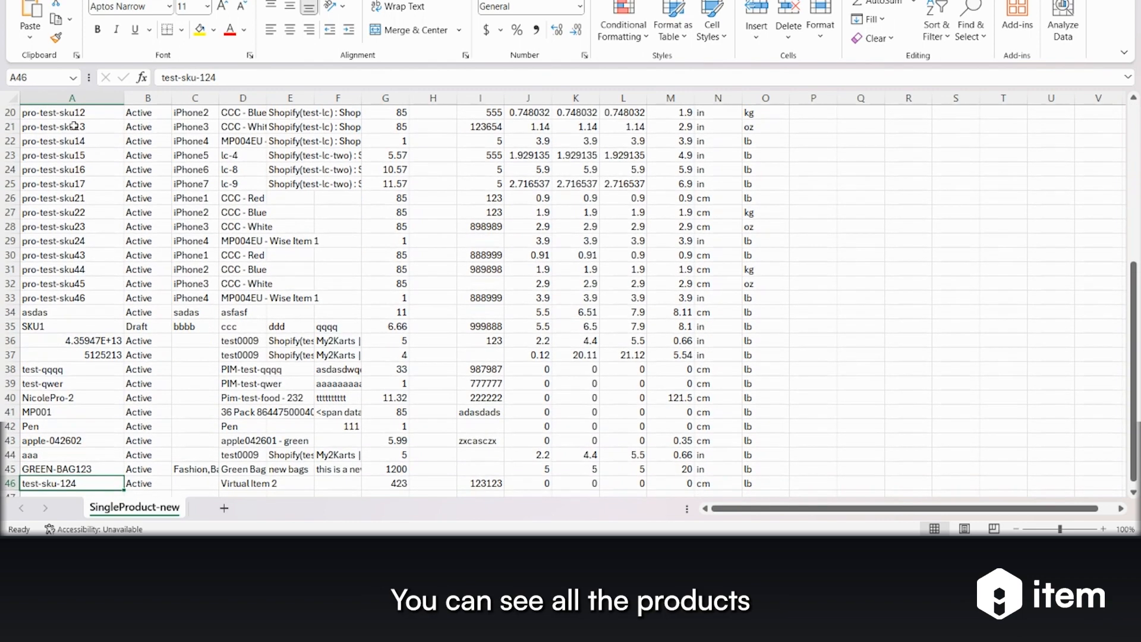
key(ctrl+shift+Up)
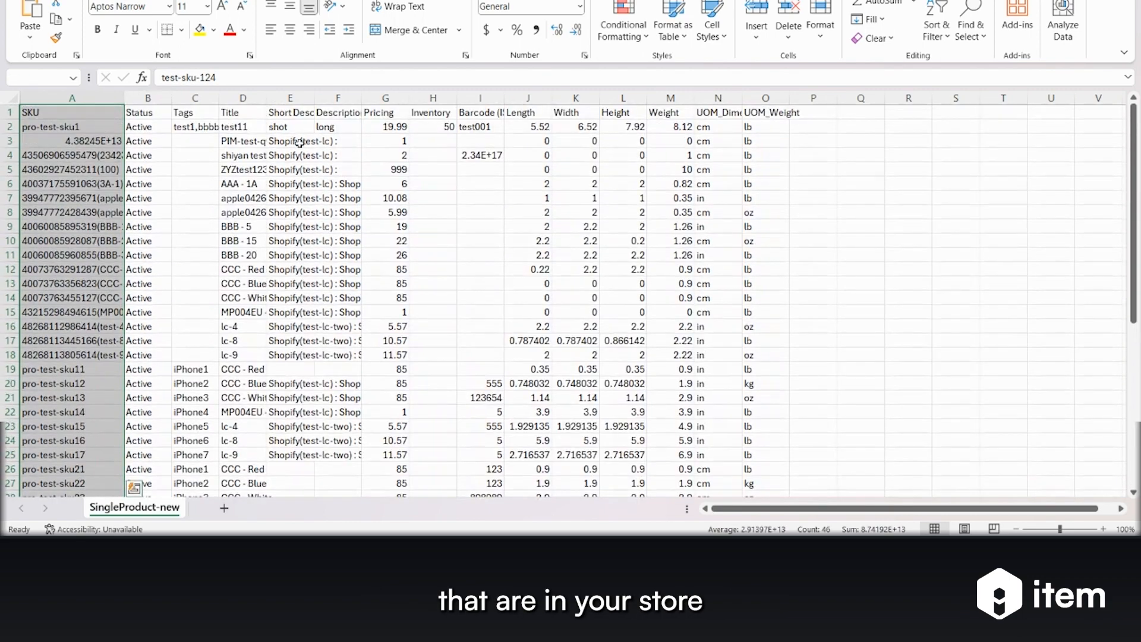
- Change the first product's price in G2 from 19.99 to 15, then return to the PIM products page
click(383, 126)
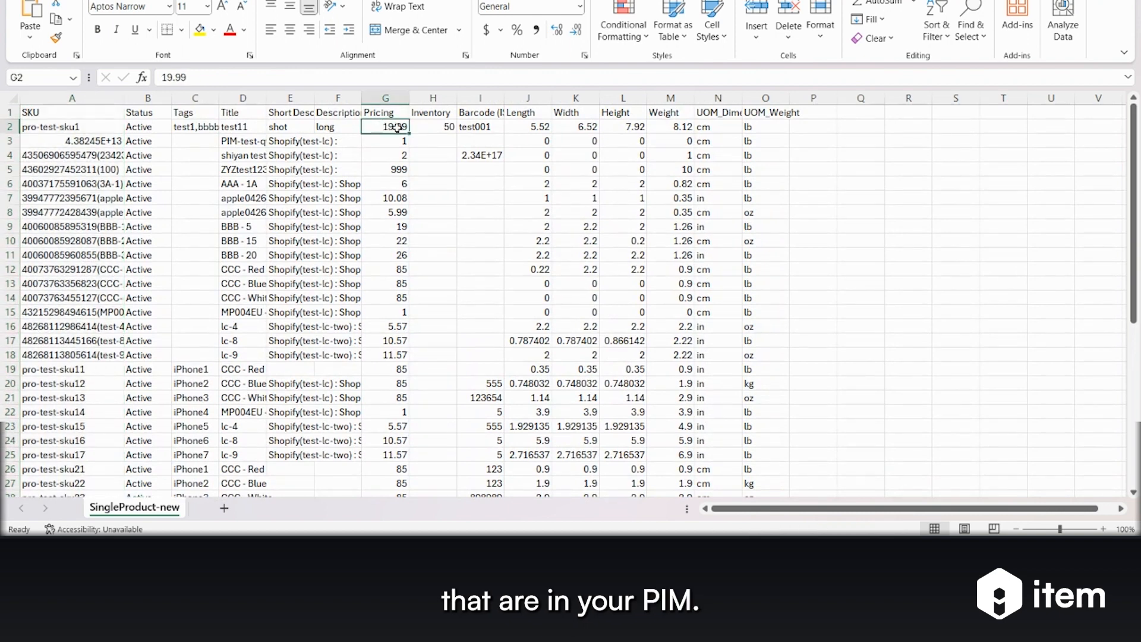
click(398, 141)
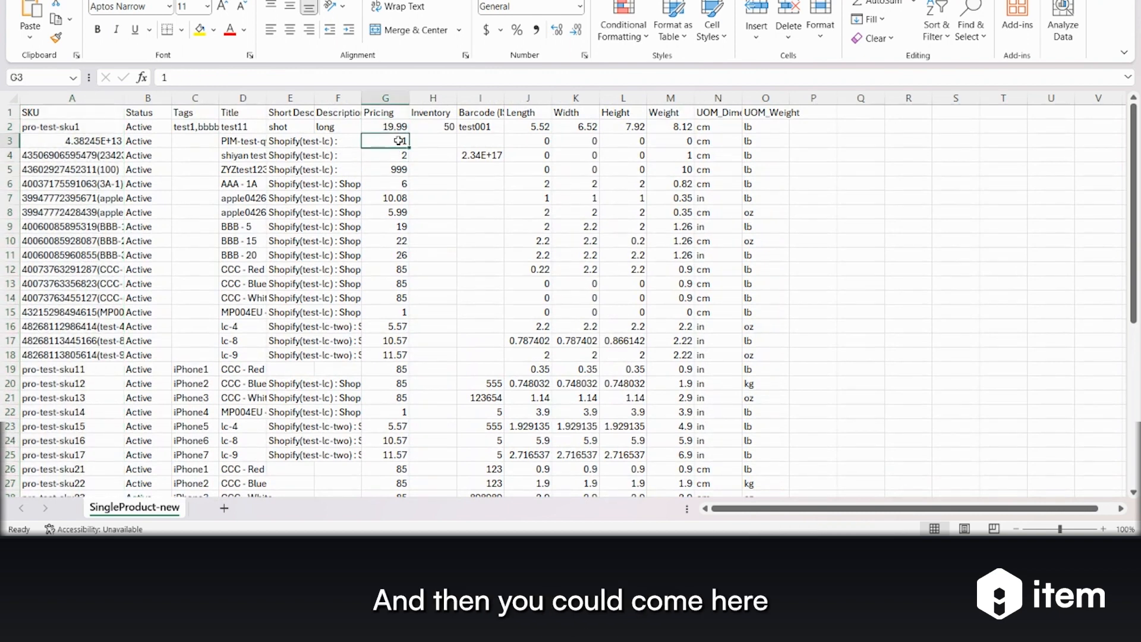
click(402, 128)
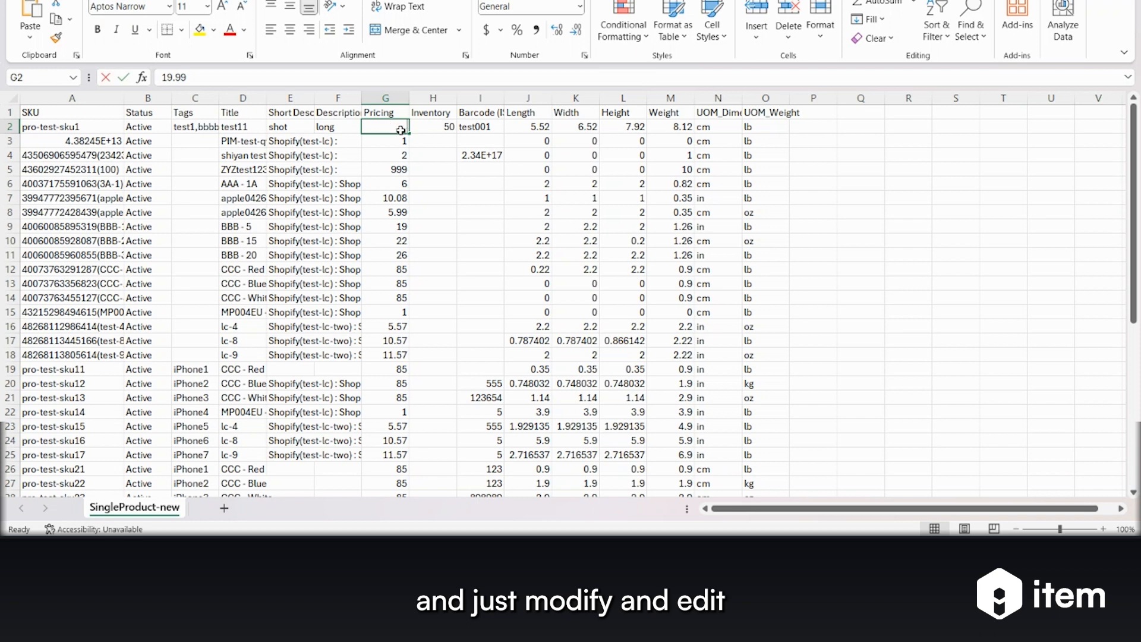
text(=15)
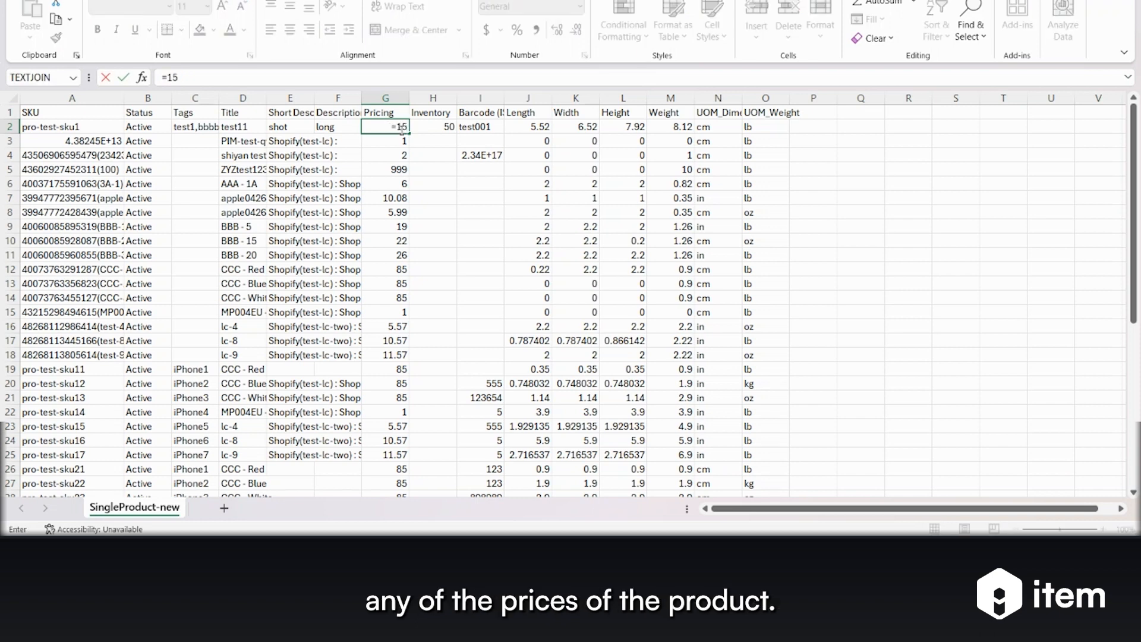
click(401, 129)
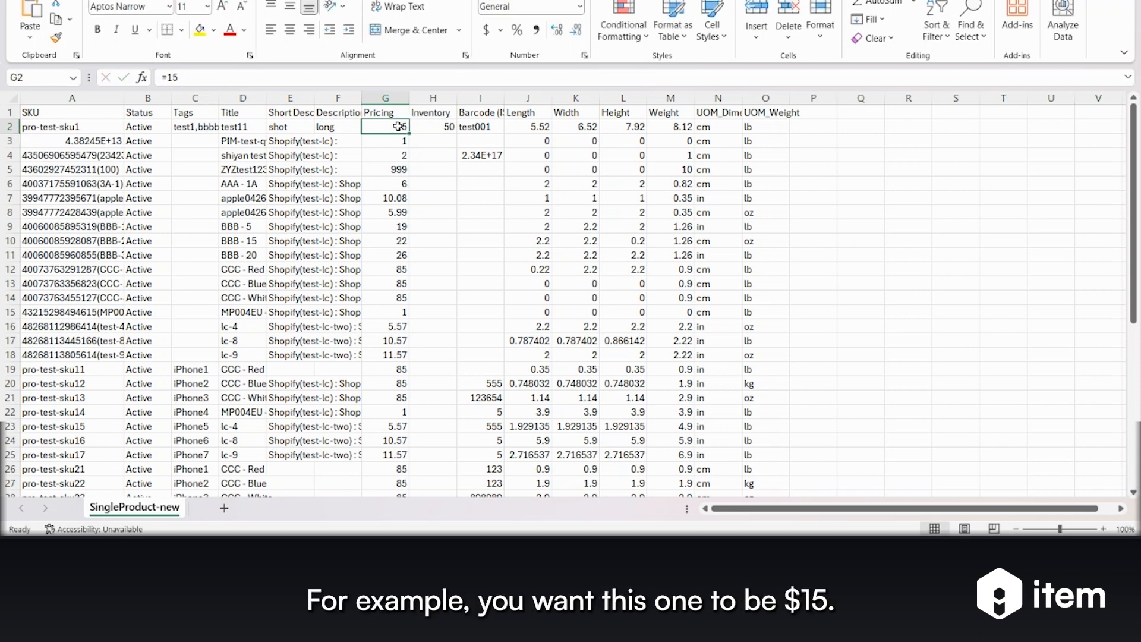
click(385, 143)
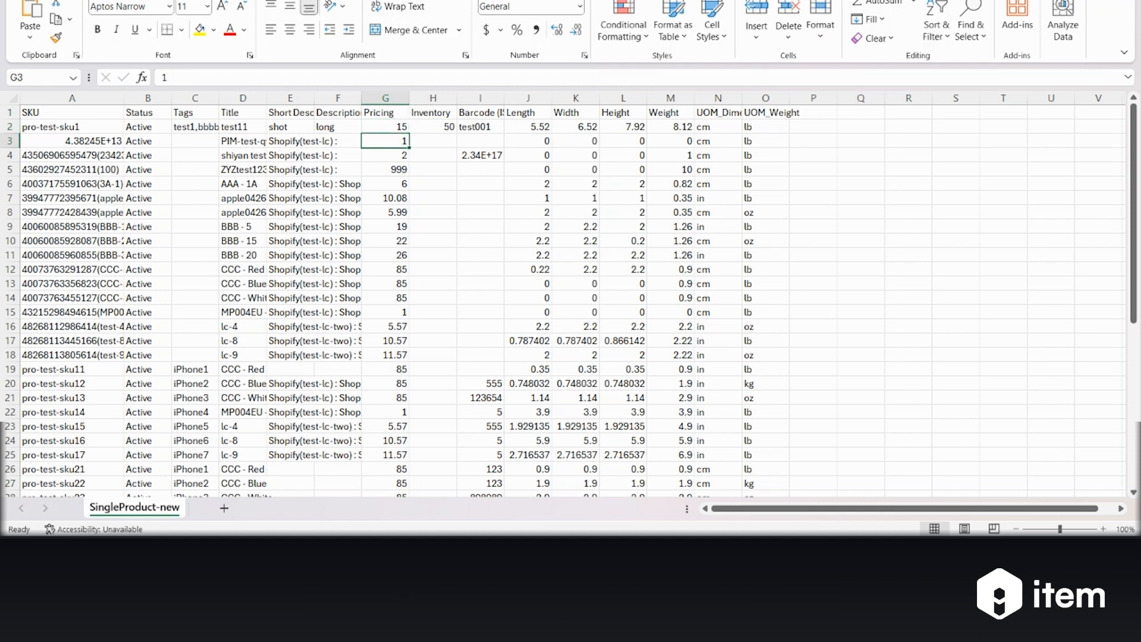
mouse_move(801, 549)
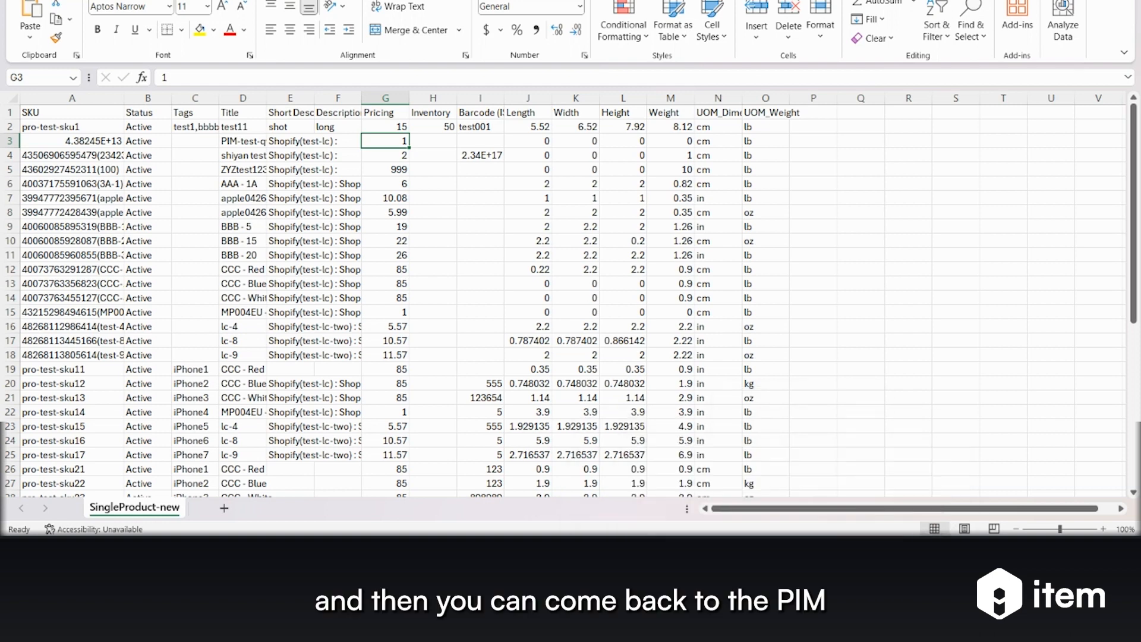
mouse_move(669, 550)
click(677, 474)
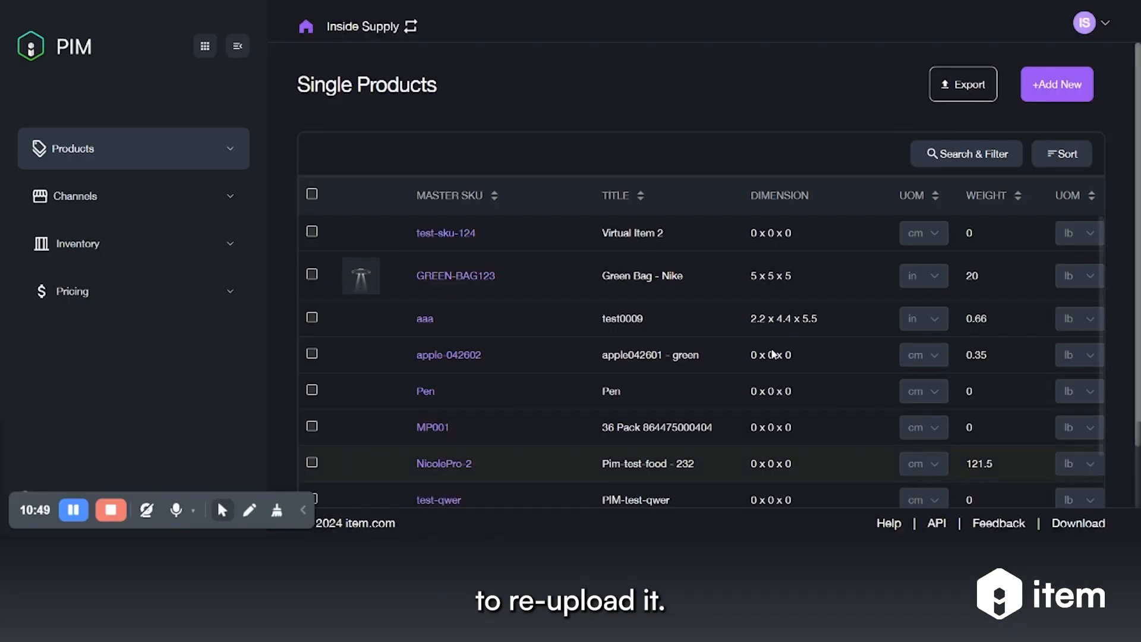
- Start a Bulk Import from Add New and bring up the edited SingleProduct-new.csv for upload
click(1051, 96)
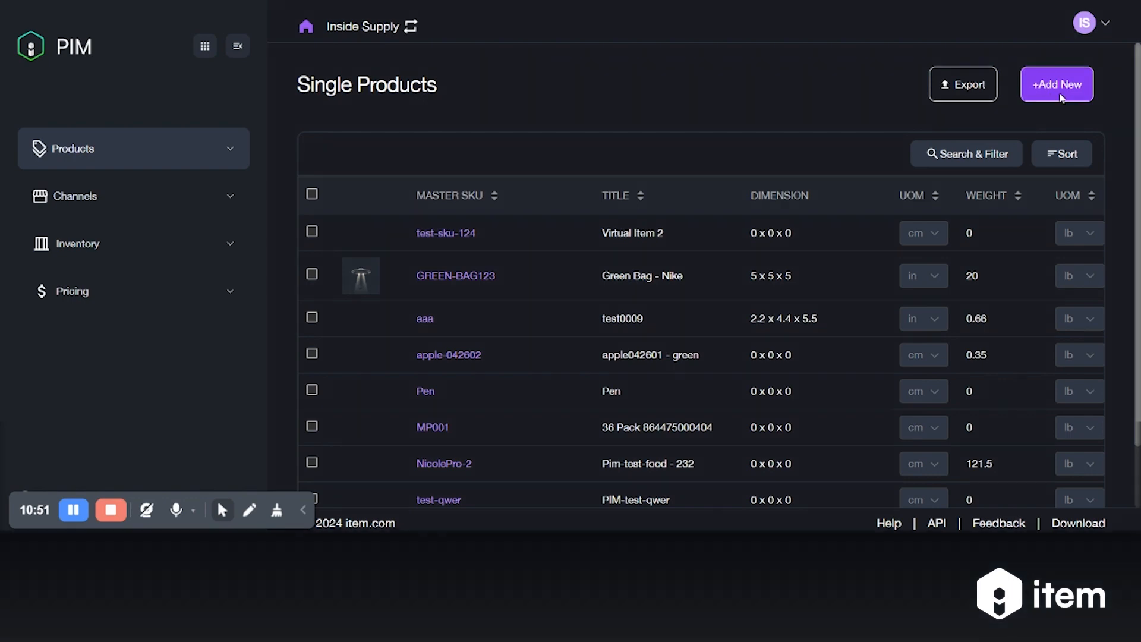
click(574, 221)
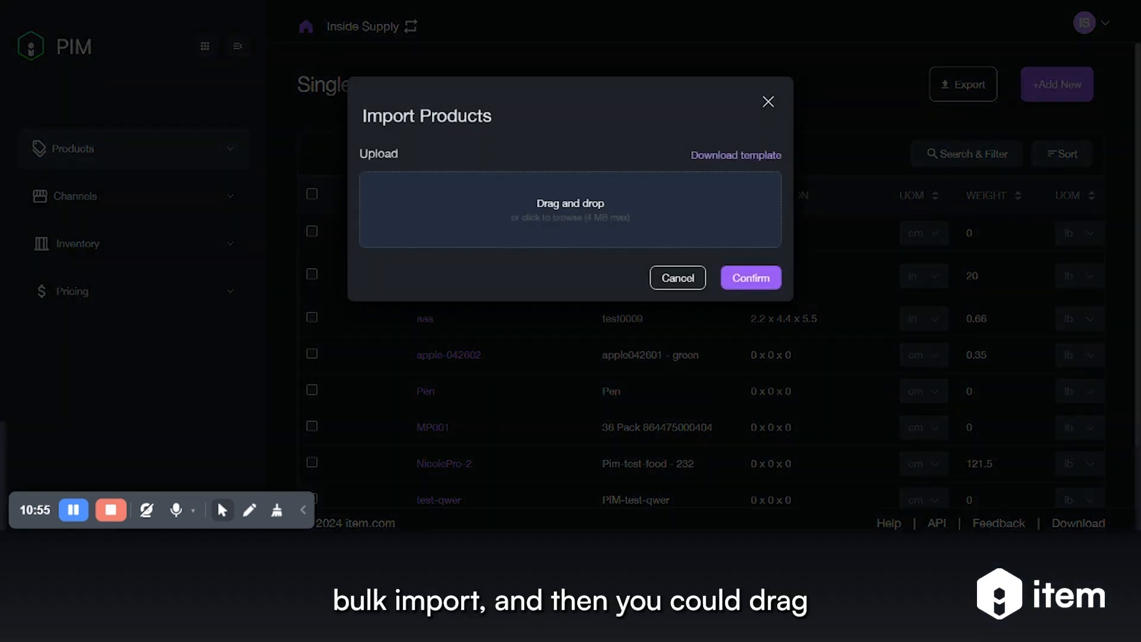
mouse_move(879, 526)
click(915, 491)
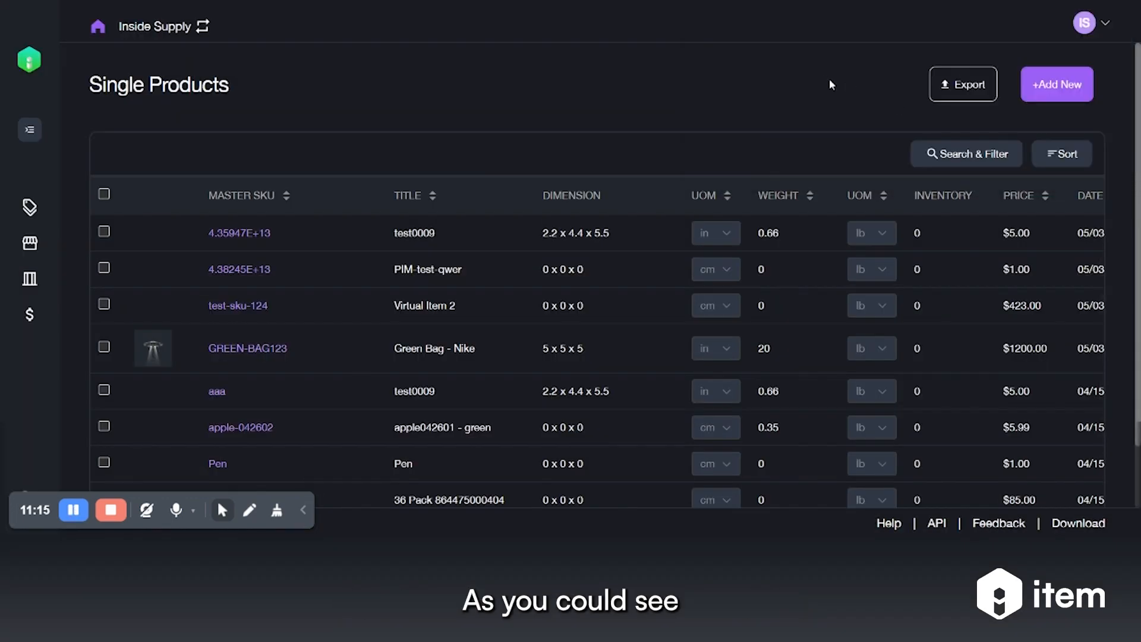
- Open the account dropdown from the avatar chevron at the top right
click(1105, 23)
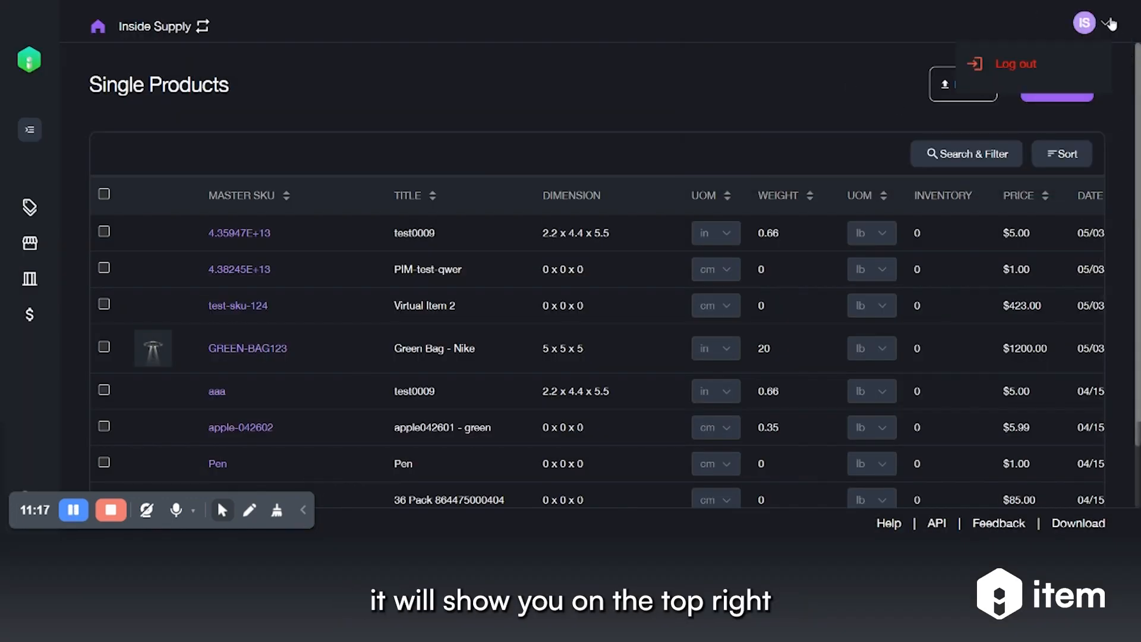